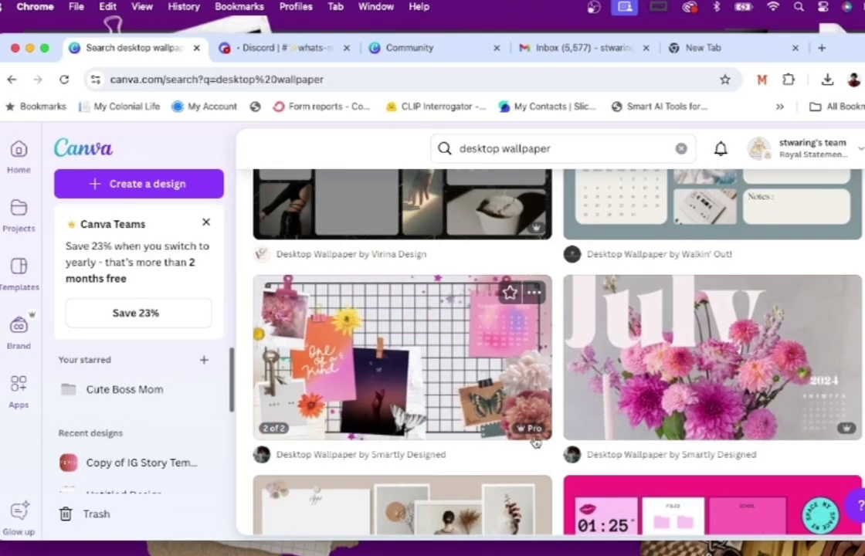
Step: Open the Creative Moodboard Photo Collage August 2024 Calendar desktop wallpaper template for customizing and look over its two pages
left_click(463, 413)
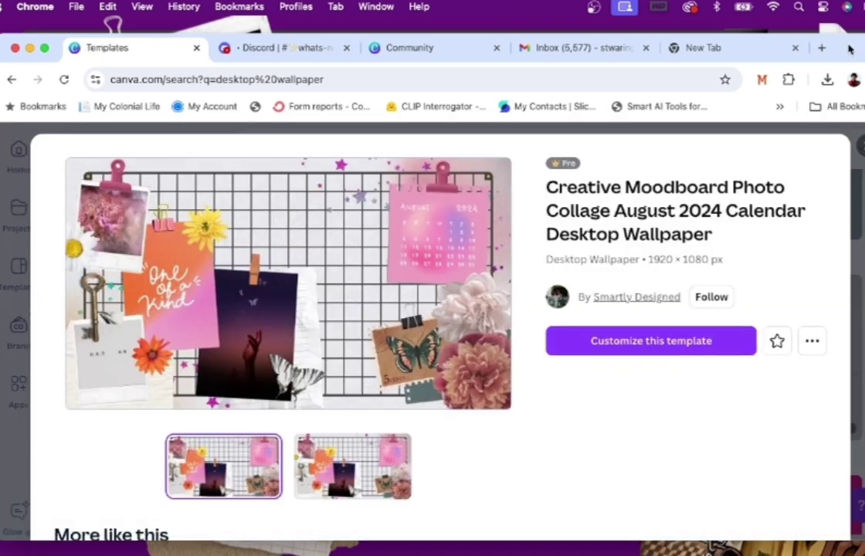
left_click_drag(849, 49, 847, 12)
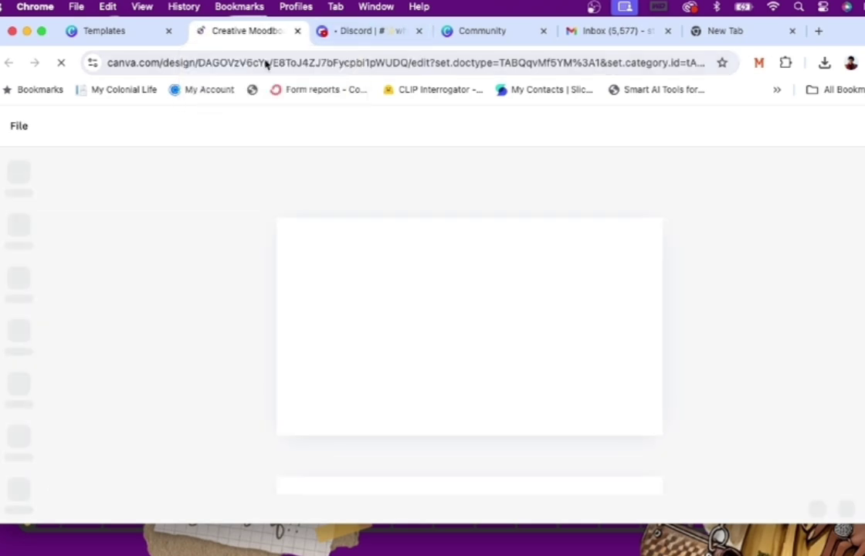
left_click_drag(263, 60, 179, 39)
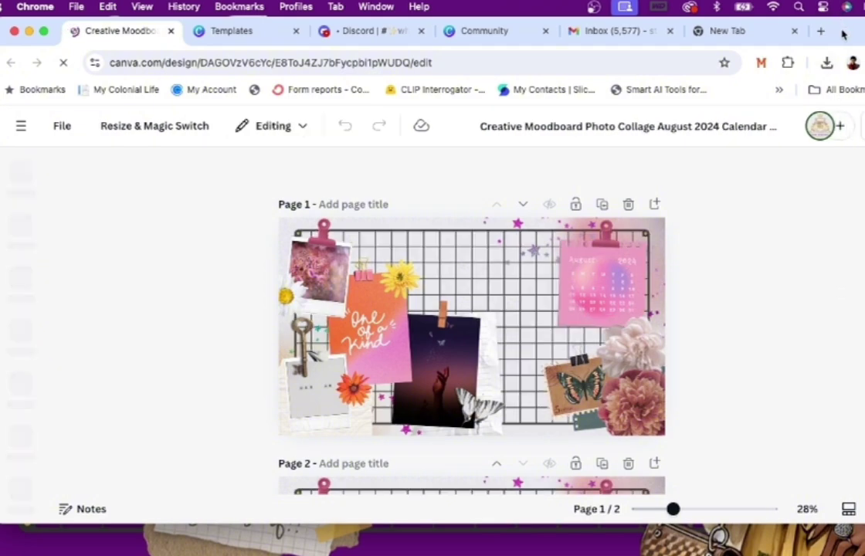
left_click_drag(830, 34, 853, 15)
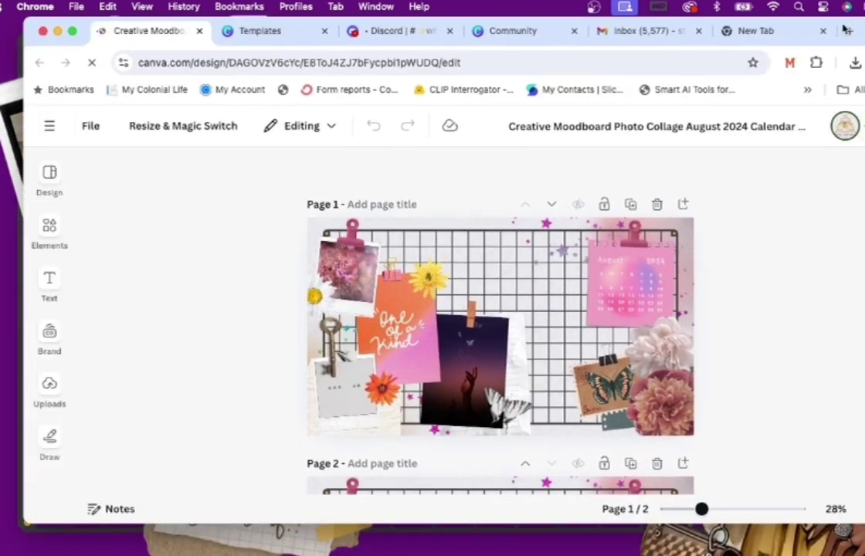
scroll(718, 423, "down", 5)
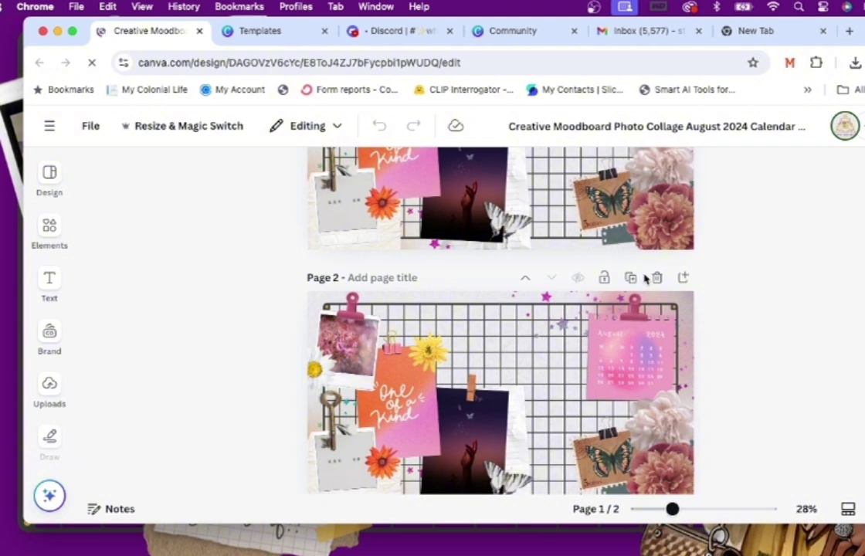
scroll(561, 279, "up", 5)
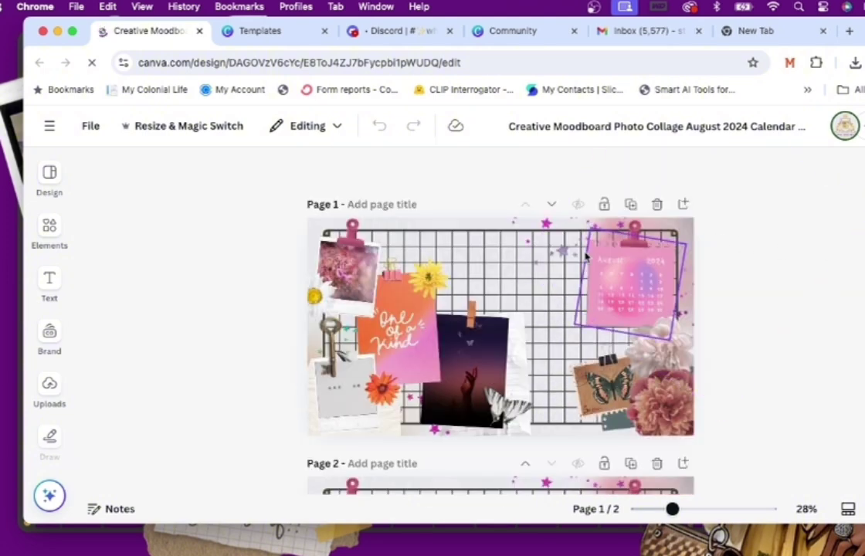
Step: On page 1, delete the flower photo in the upper polaroid, the "One of a Kind" lettering and the orange gradient behind it
left_click(353, 272)
key("Delete")
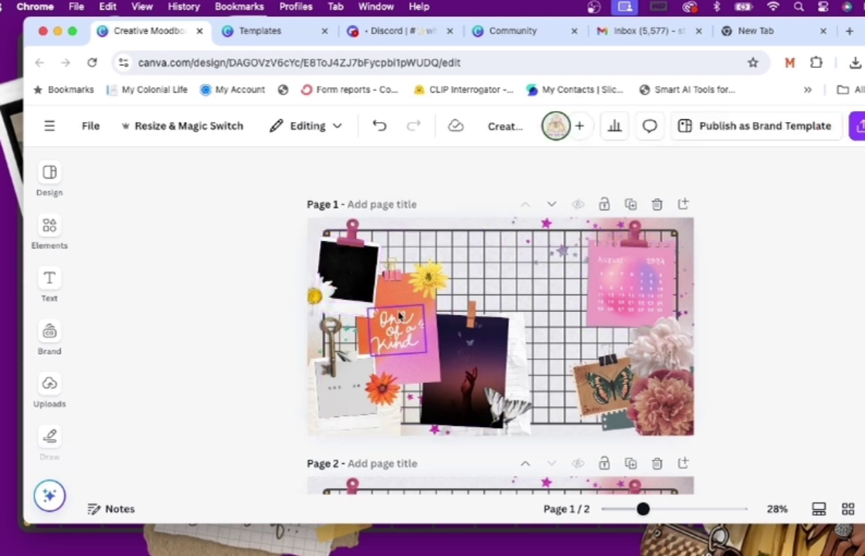
left_click(399, 317)
key("Delete")
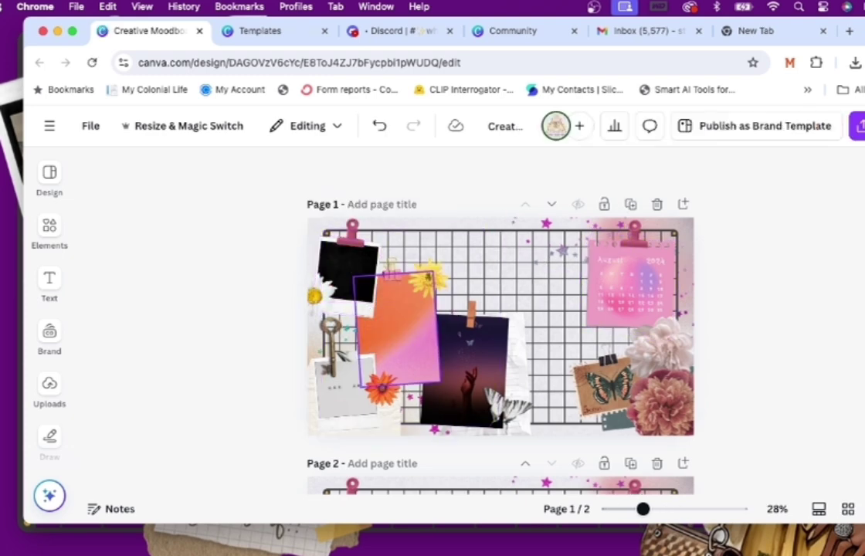
left_click(411, 312)
key("Delete")
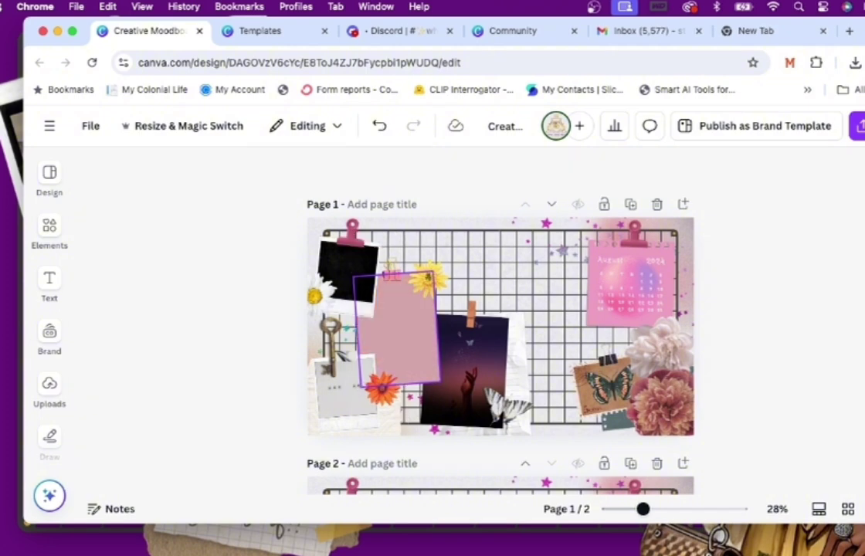
Step: Delete the grey image in the lower polaroid, the dark hand photo and the brown butterfly card from page 1
left_click(335, 386)
key("Delete")
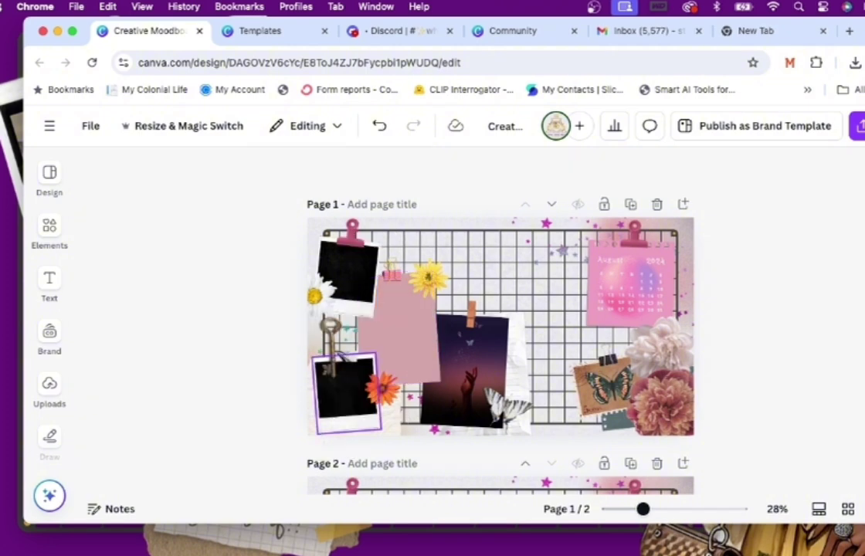
left_click(461, 356)
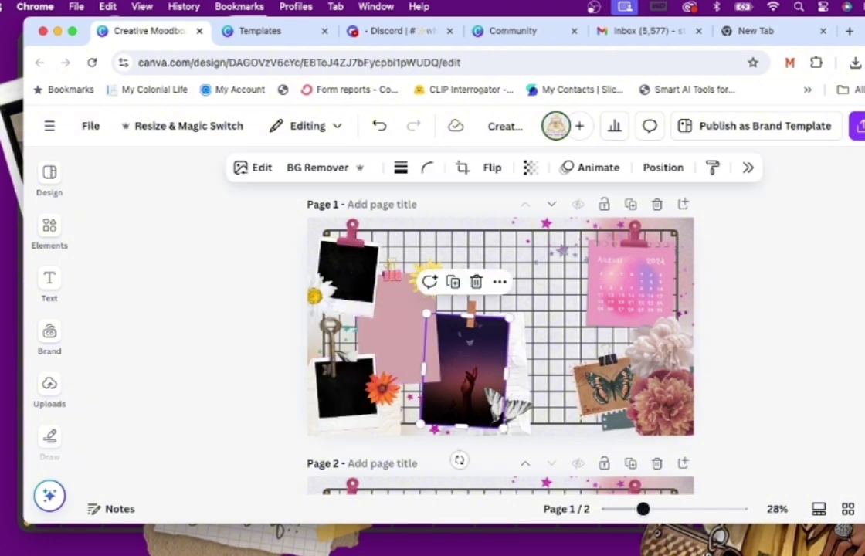
key("Delete")
left_click(606, 382)
key("Delete")
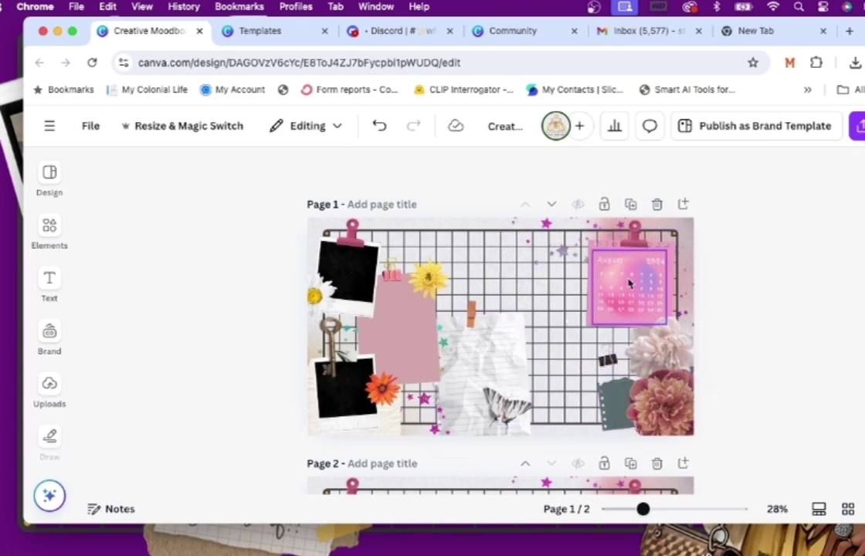
Step: Show the page's layers, select all the August 2024 calendar text layers together and delete them
left_click(606, 260)
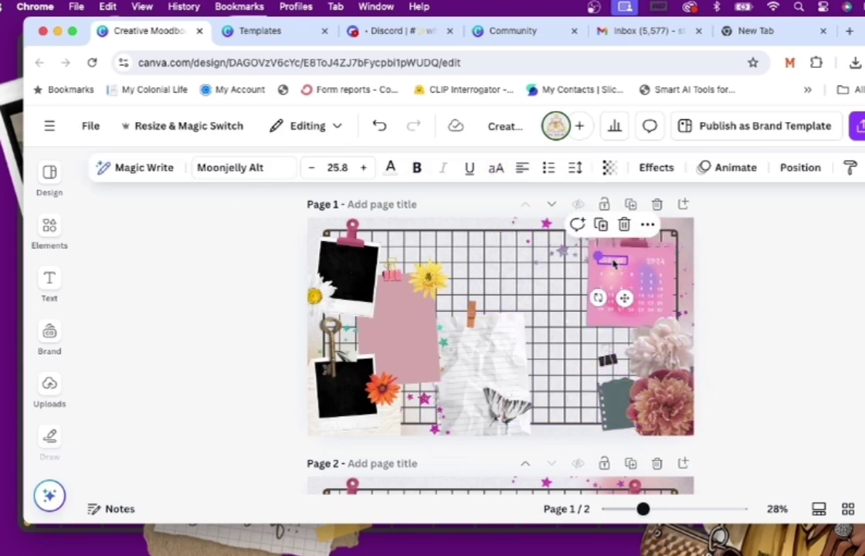
left_click(647, 225)
mouse_move(727, 423)
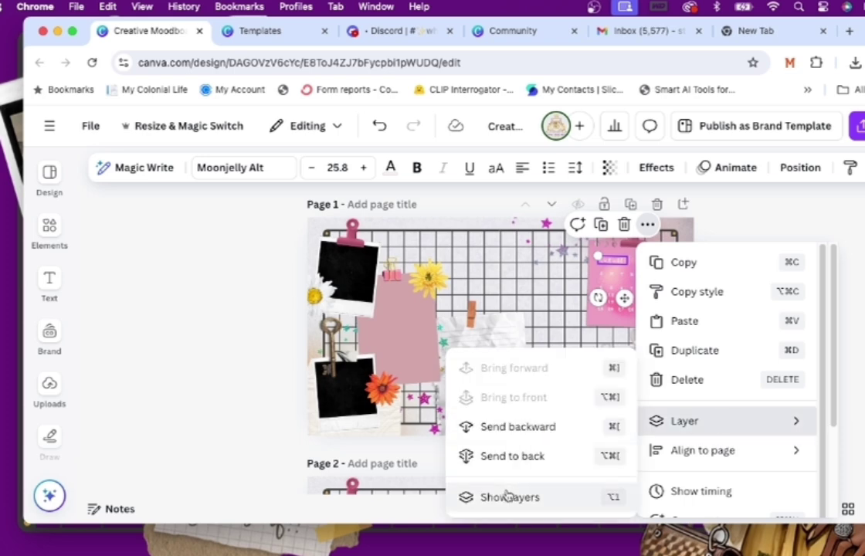
left_click(507, 496)
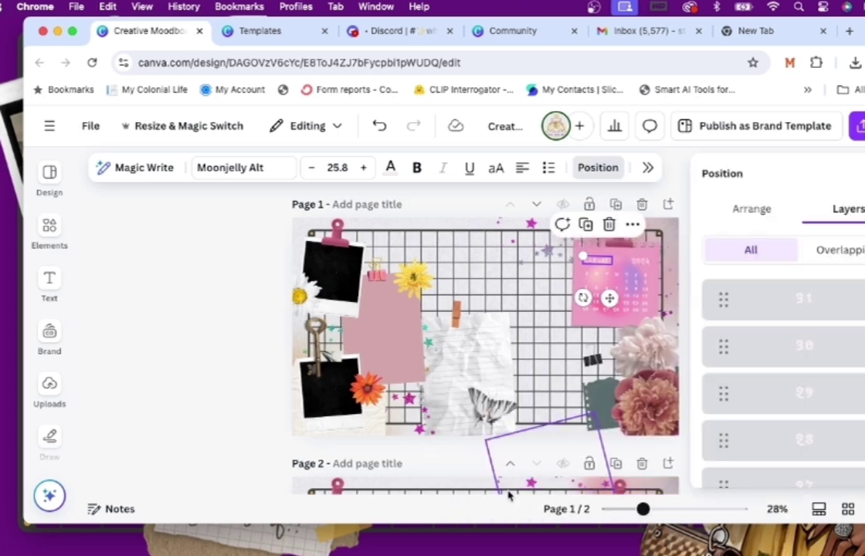
left_click(844, 313)
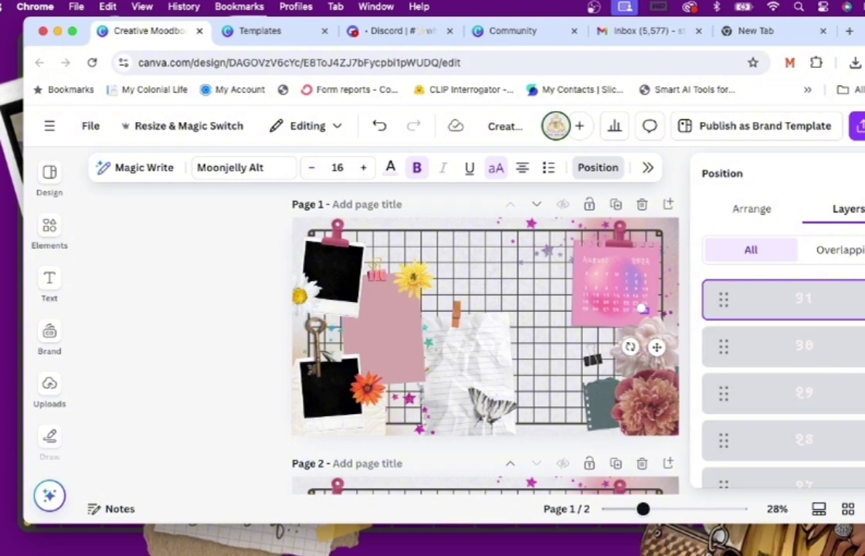
scroll(780, 339, "down", 15)
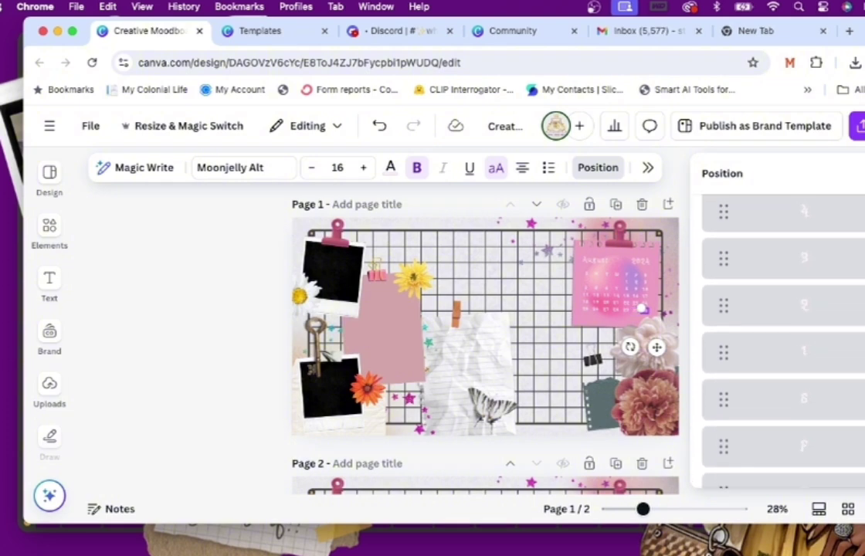
left_click(817, 259)
scroll(817, 259, "up", 10)
key("Delete")
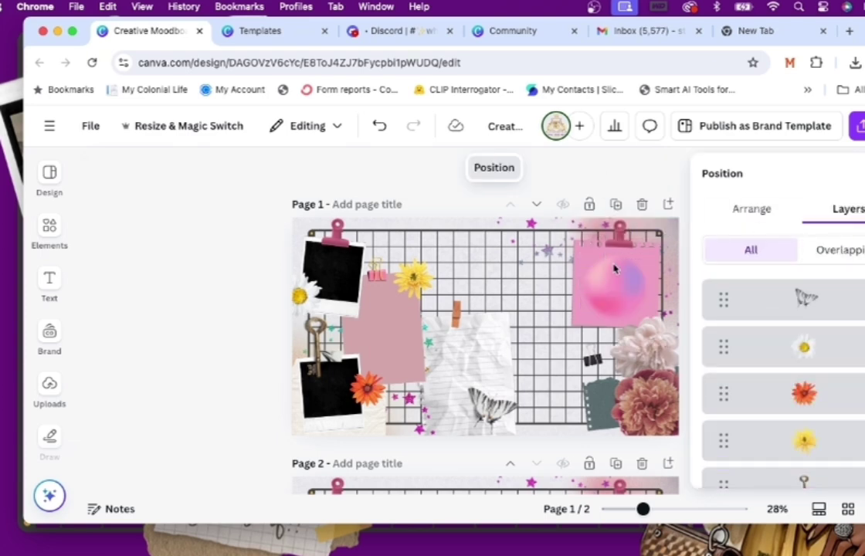
Step: Delete the gradient shape from the pink note that held the calendar
left_click(609, 181)
left_click(621, 282)
key("Delete")
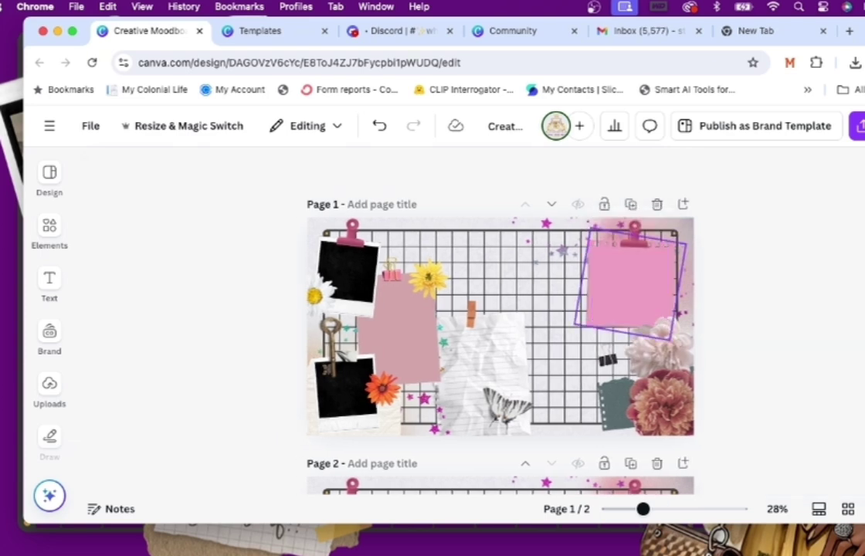
Step: Search the elements for "Frame" and add the plain square picture frame to page 1
left_click(48, 236)
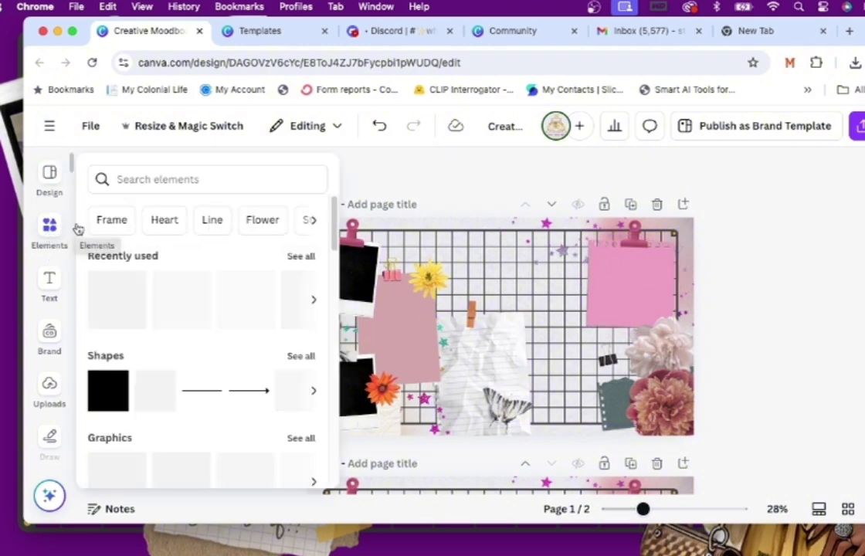
left_click(102, 220)
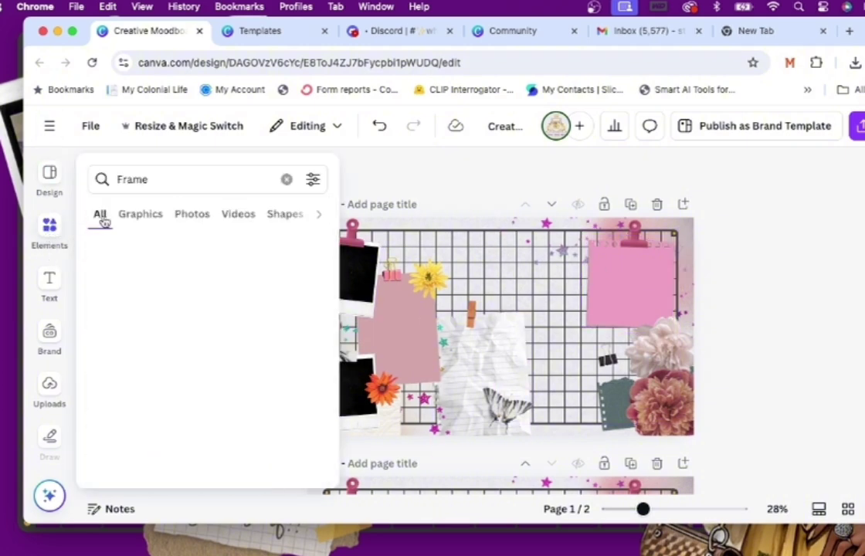
left_click(365, 292)
left_click(430, 214)
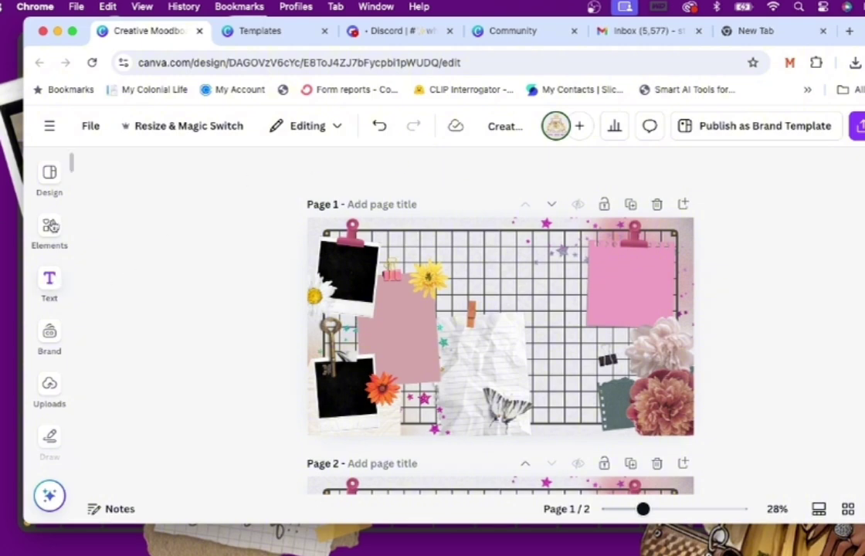
left_click(49, 231)
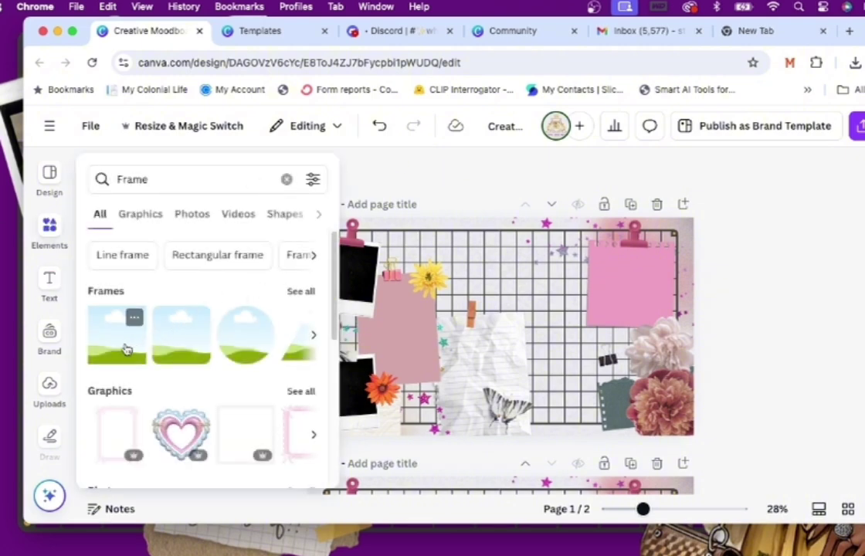
left_click(121, 347)
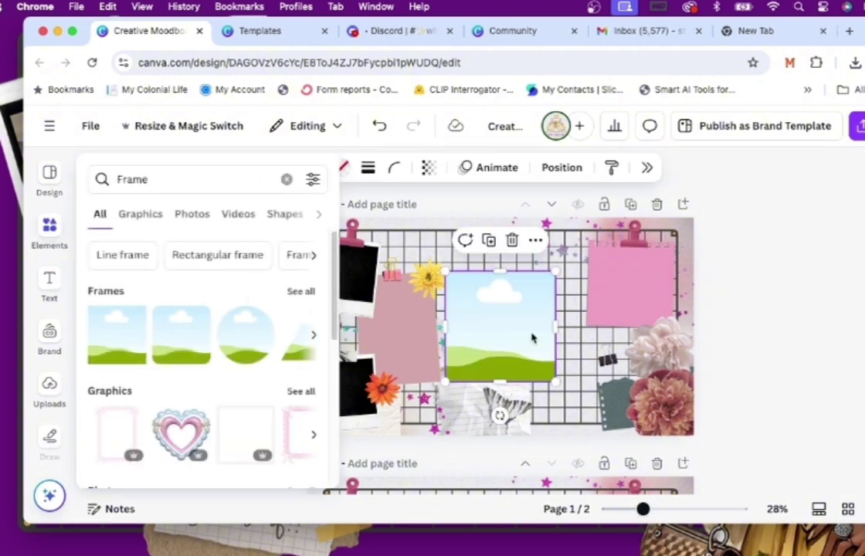
Step: Resize, rotate and fit the square frame over the upper polaroid's black area, and move its layer between the pink clip and the polaroid
left_click(773, 243)
left_click_drag(490, 341, 335, 306)
left_click_drag(362, 253, 338, 293)
left_click_drag(310, 323, 349, 281)
left_click_drag(350, 334, 346, 335)
left_click_drag(352, 279, 372, 276)
left_click(652, 511)
left_click_drag(652, 511, 666, 511)
left_click_drag(220, 225, 218, 222)
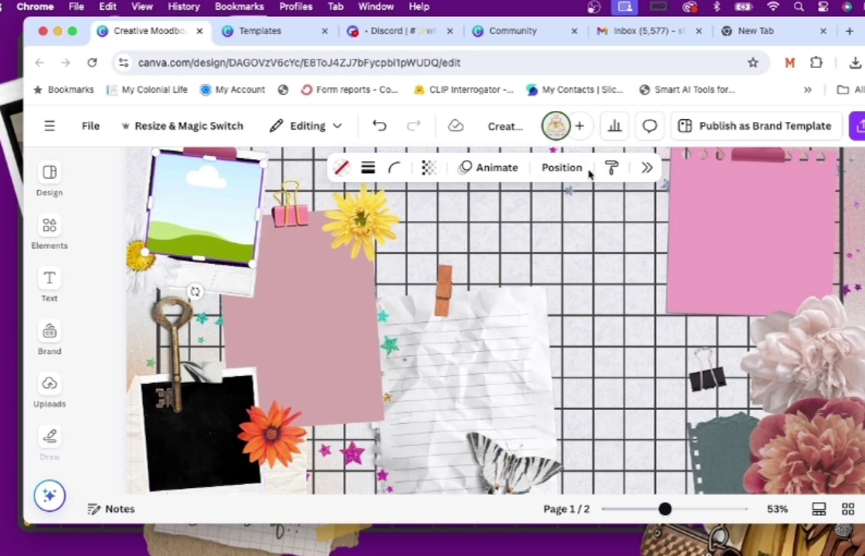
left_click(561, 168)
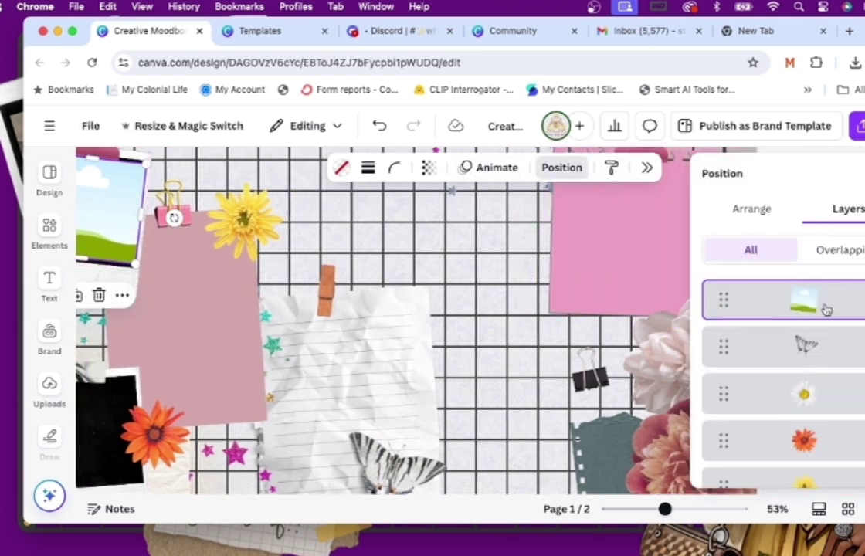
left_click_drag(826, 308, 810, 263)
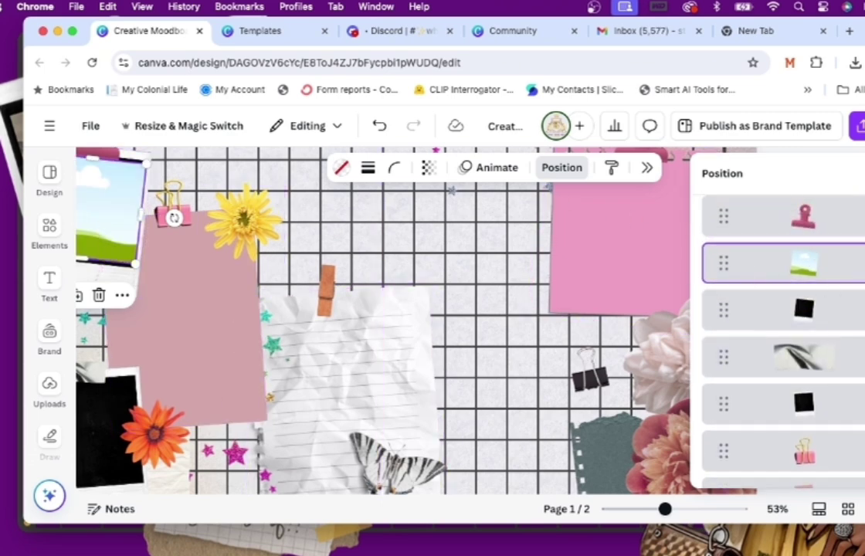
Step: Duplicate the fitted frame and move the copy onto the lower polaroid
right_click(730, 267)
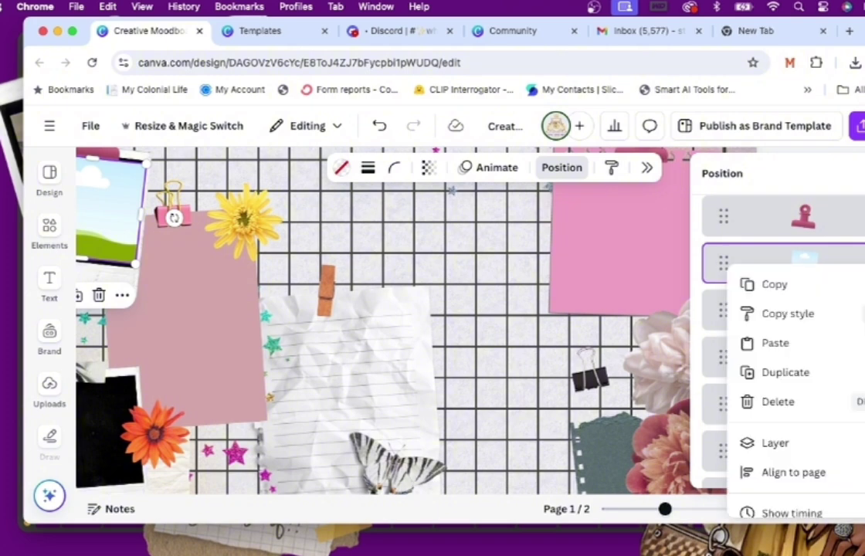
left_click(782, 374)
left_click_drag(121, 222, 118, 451)
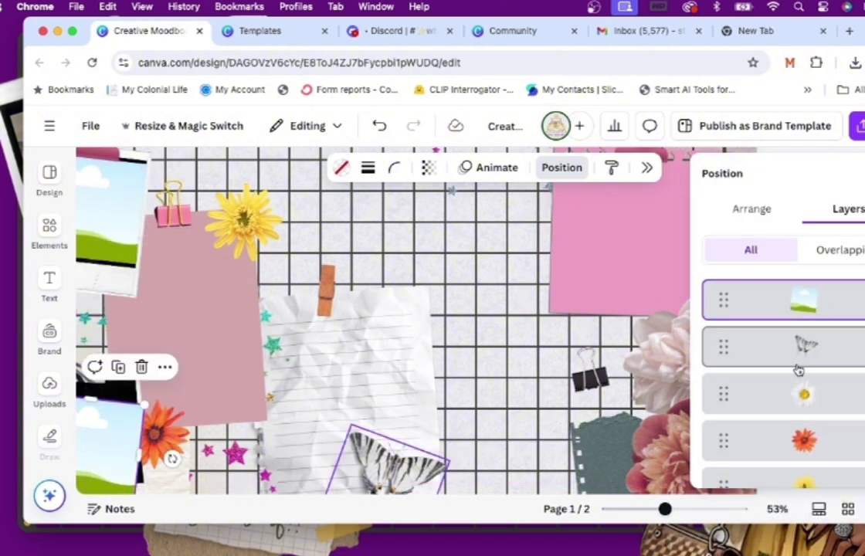
Step: Rotate and align the copied frame with the lower polaroid's black area, and move its layer directly above that polaroid
left_click(477, 256)
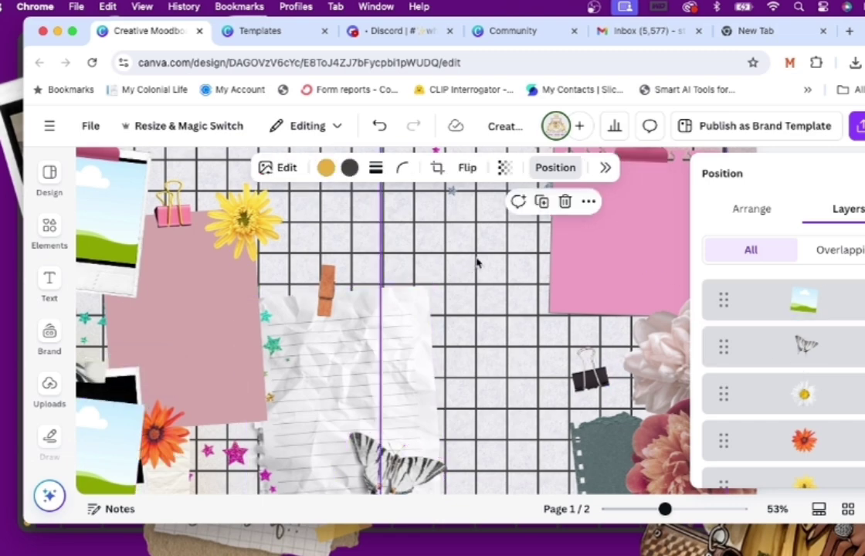
mouse_move(674, 516)
left_mouse_down()
mouse_move(681, 516)
mouse_move(662, 515)
left_mouse_up()
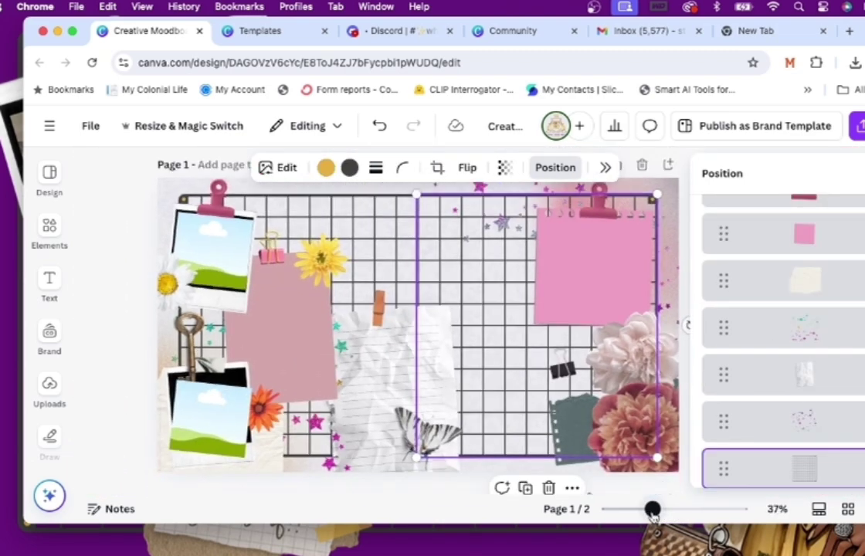
left_click(209, 412)
left_click_drag(204, 487, 216, 486)
mouse_move(217, 429)
left_mouse_down()
mouse_move(215, 408)
mouse_move(218, 424)
left_mouse_up()
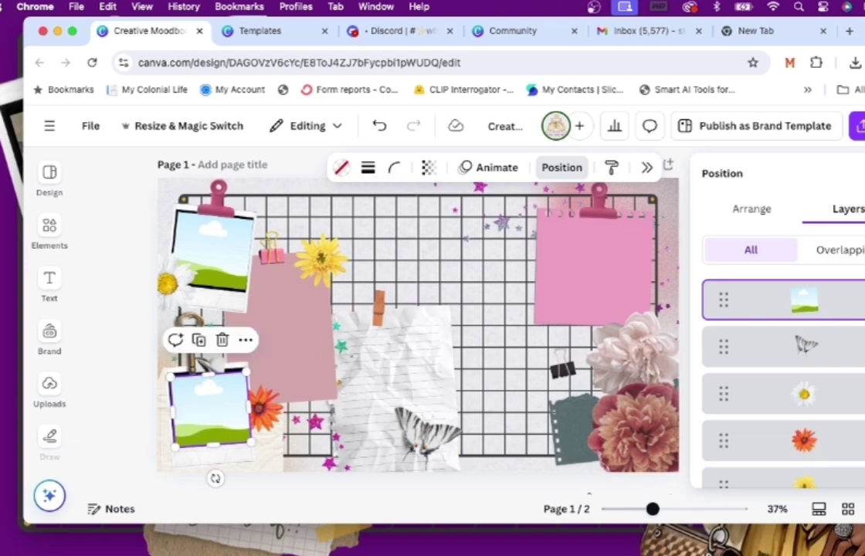
mouse_move(803, 313)
left_mouse_down()
mouse_move(793, 503)
mouse_move(799, 288)
mouse_move(801, 302)
left_mouse_up()
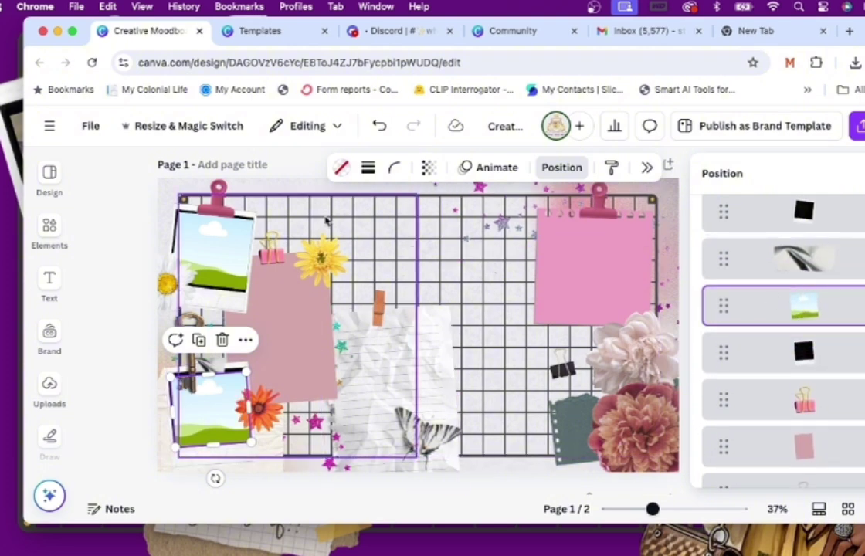
left_click(130, 192)
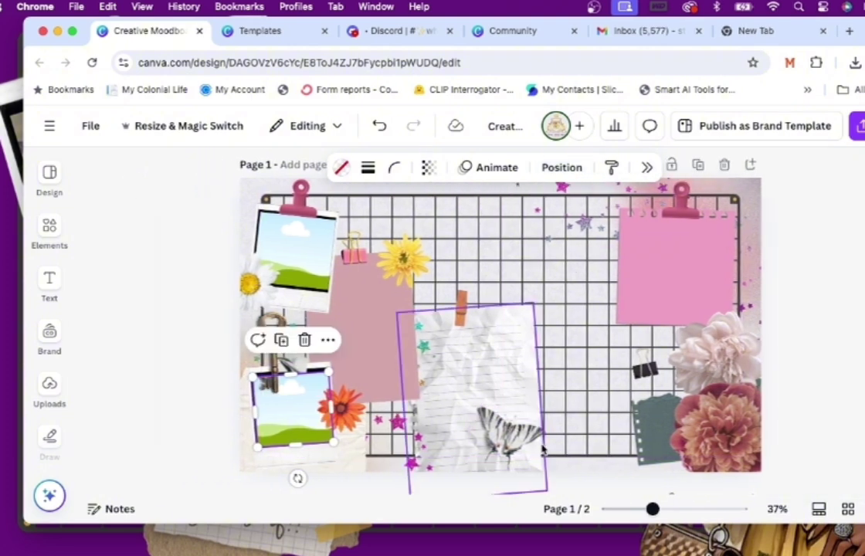
Step: Search the elements for "female power"
left_click(40, 166)
left_click(51, 232)
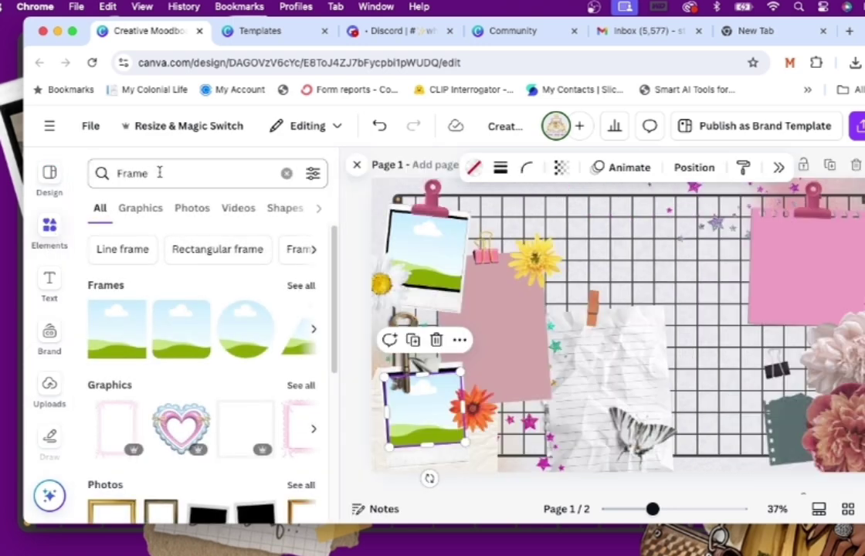
key("Return")
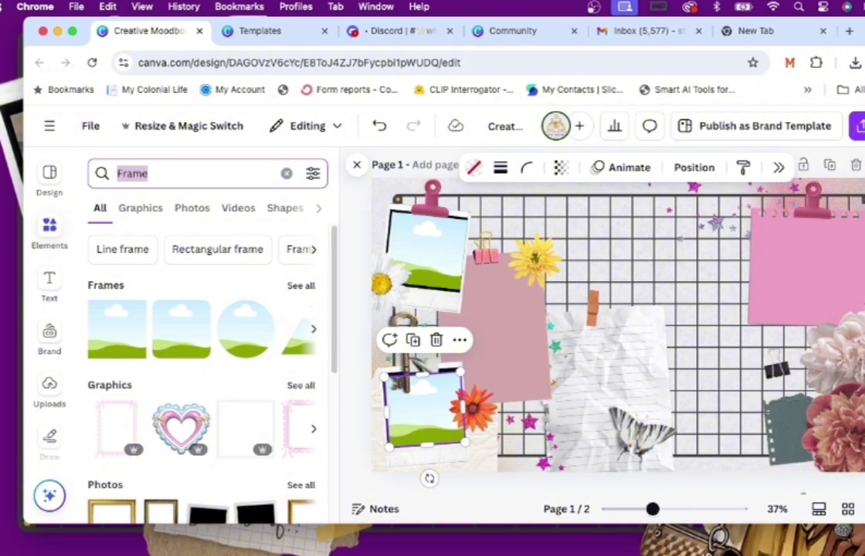
type("female po")
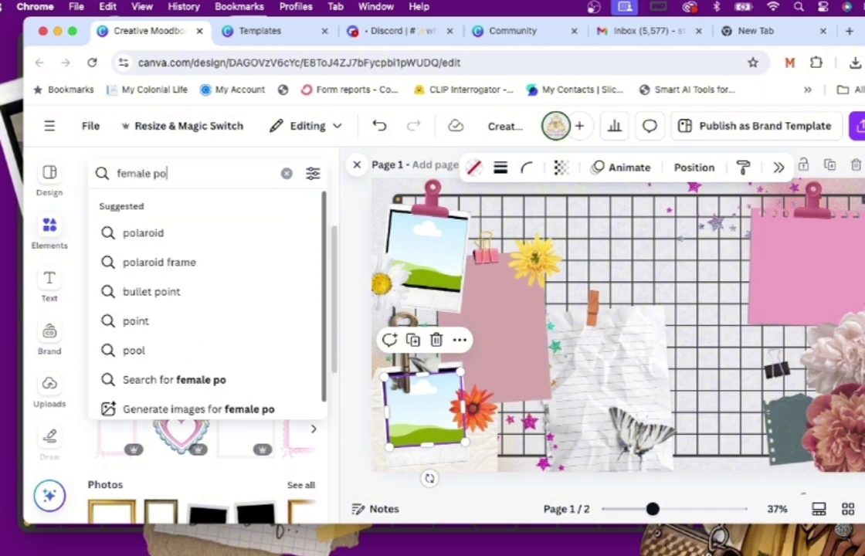
type("wer")
key("Return")
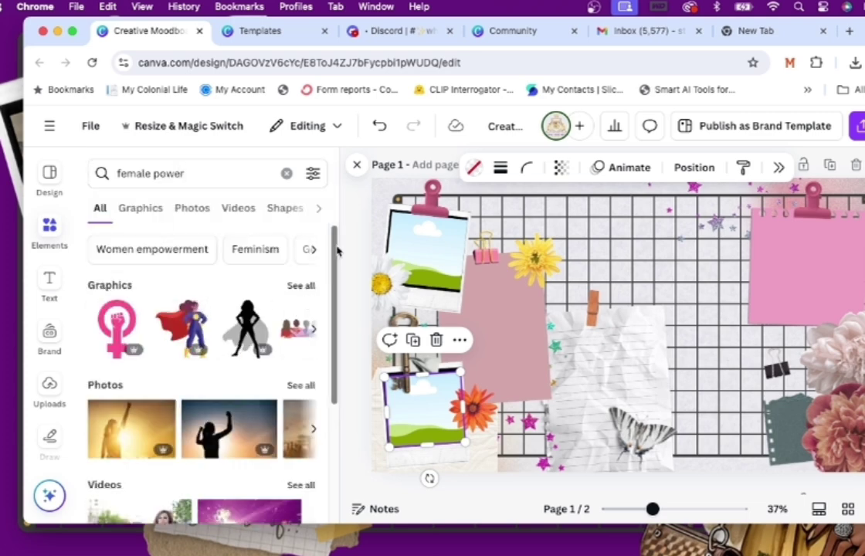
Step: Show all matching graphics and add the pink "GIRL POWER" lettering with the yellow lightning bolt to page 1
left_click_drag(334, 246, 302, 230)
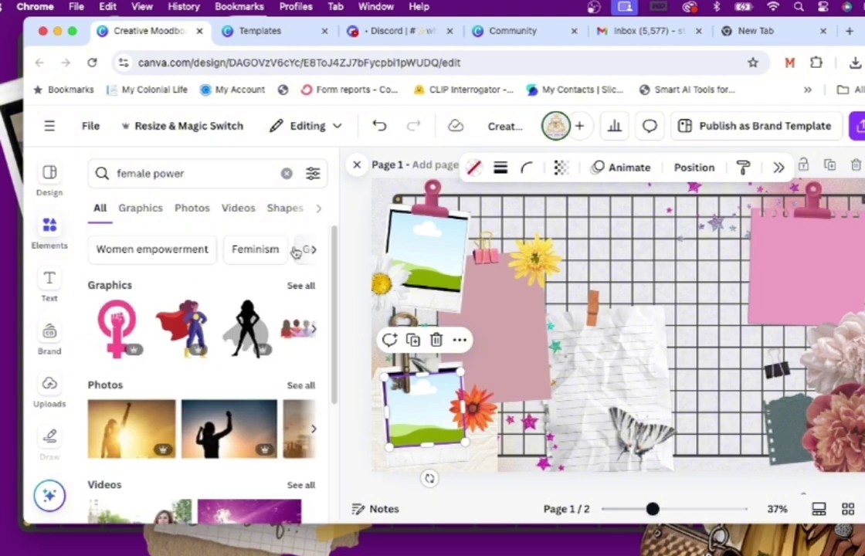
left_click(297, 292)
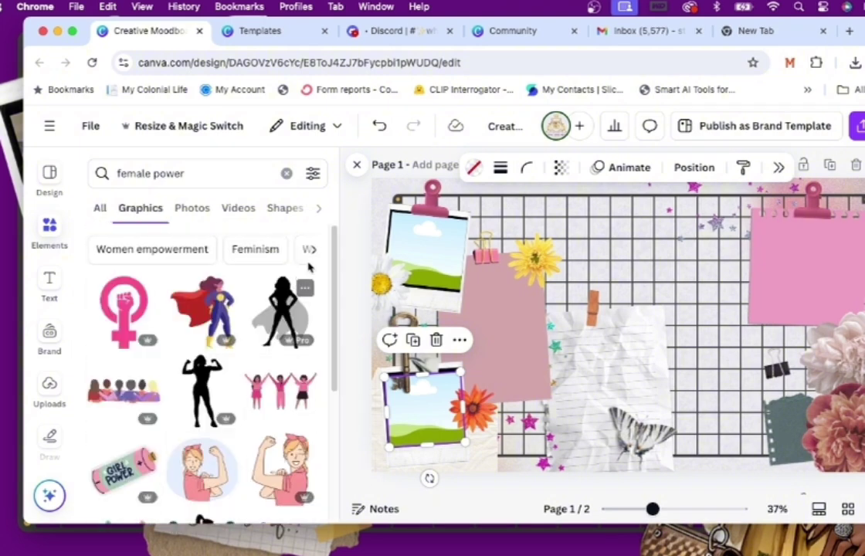
left_click_drag(327, 238, 317, 488)
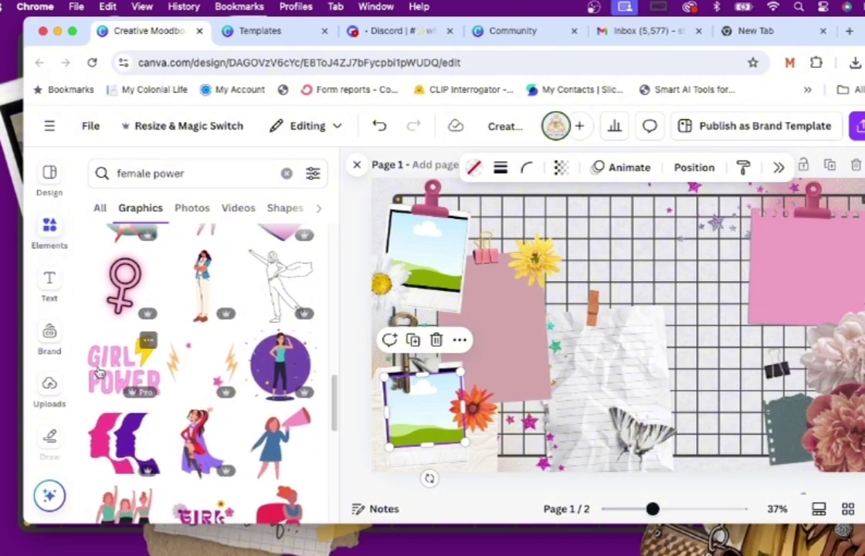
left_click(124, 364)
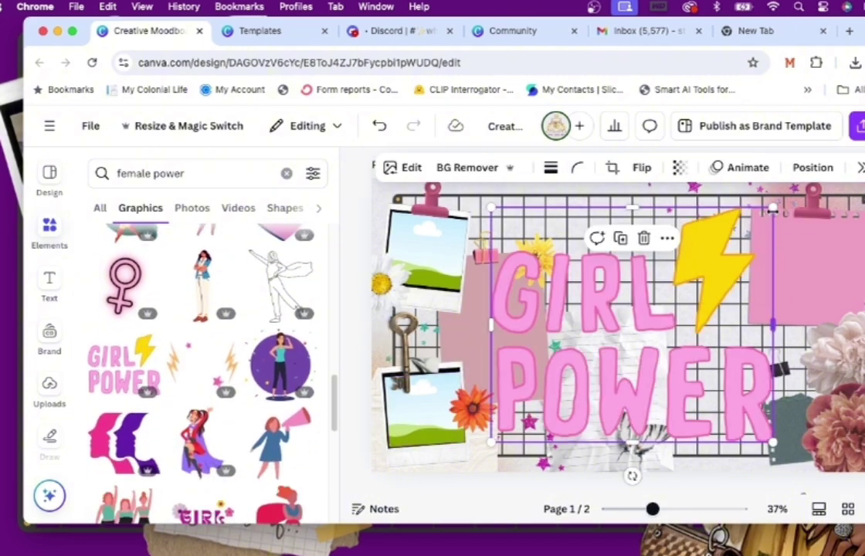
Step: Shrink the "GIRL POWER" graphic and position it on the bright pink note under the pink clip
left_click_drag(771, 218, 598, 349)
left_click_drag(546, 399, 800, 277)
left_click_drag(750, 315, 765, 303)
left_click_drag(818, 275, 811, 277)
Step: Recolor the pink note paper behind the "GIRL POWER" graphic to the white brand color
left_click(726, 256)
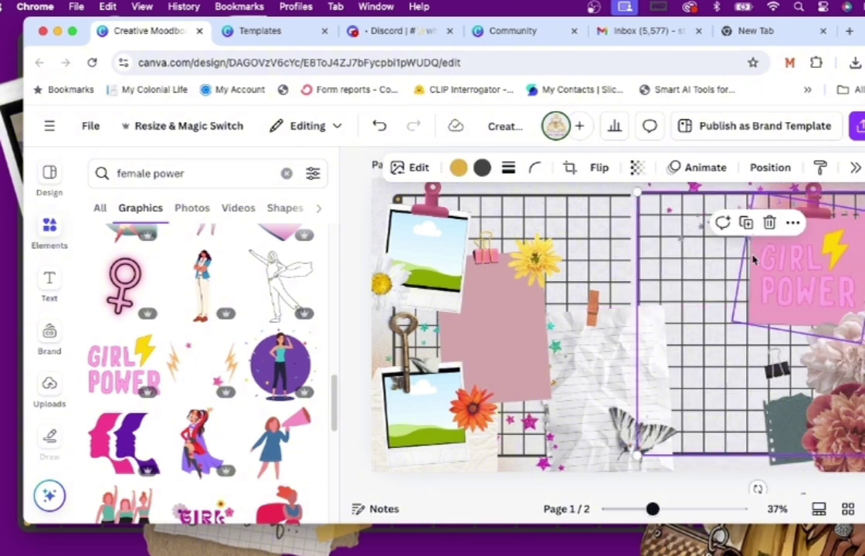
left_click(753, 260)
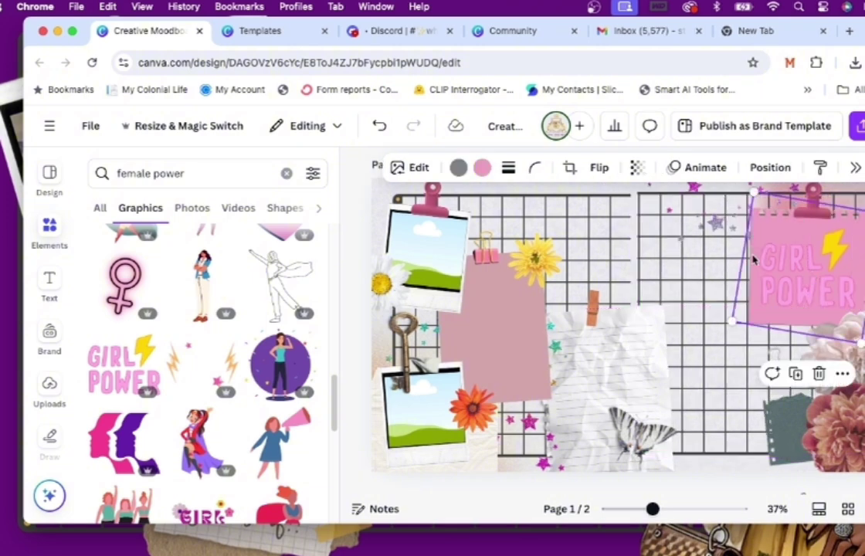
left_click(480, 169)
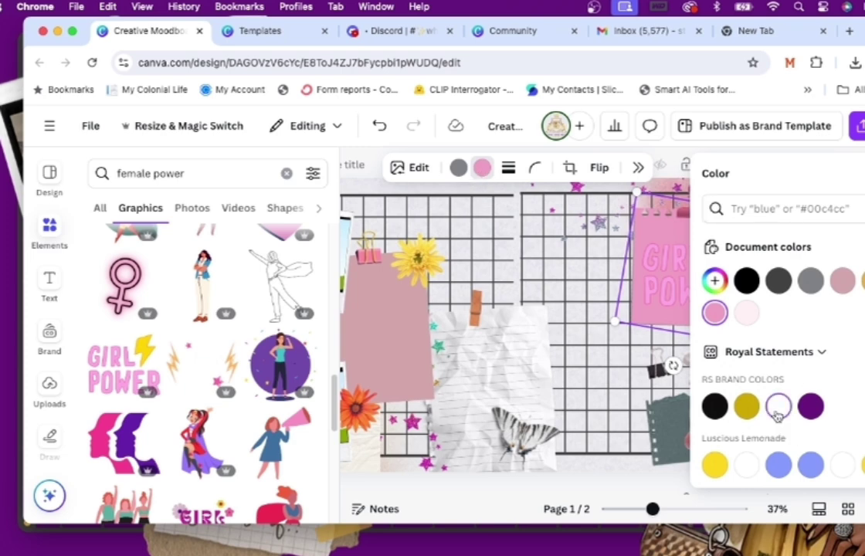
left_click(776, 409)
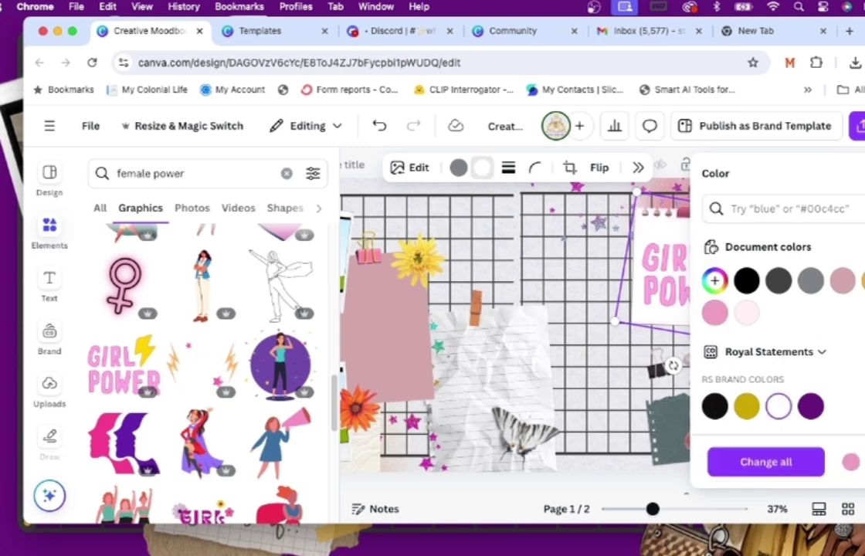
key("Escape")
key("Escape")
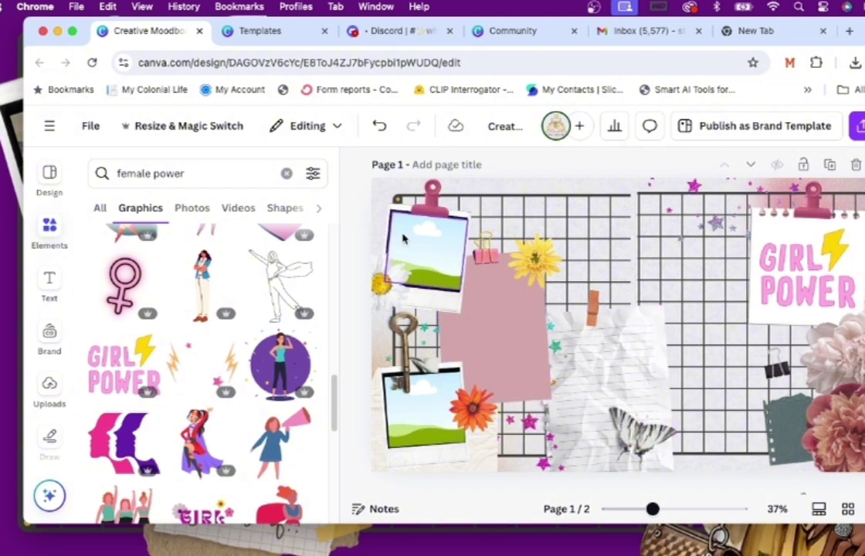
left_click_drag(421, 243, 422, 246)
left_click(525, 334)
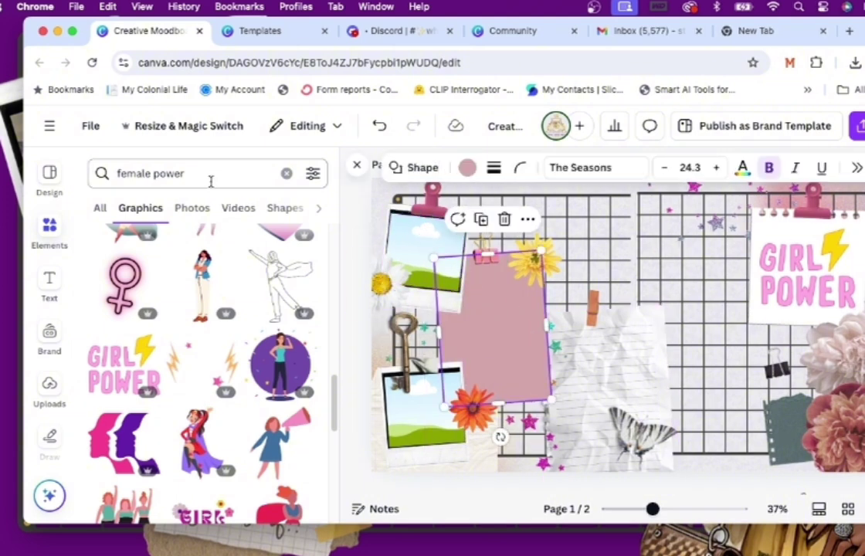
left_click(318, 208)
left_click(318, 209)
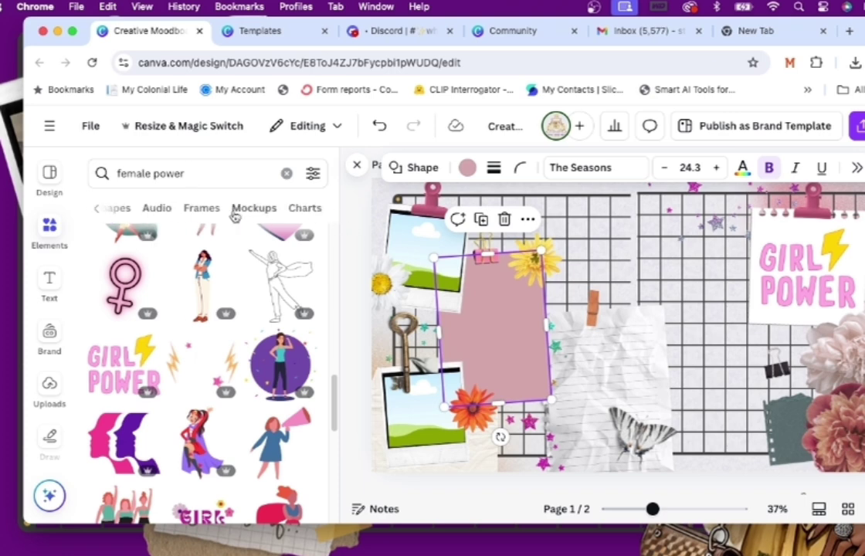
triple_click(205, 176)
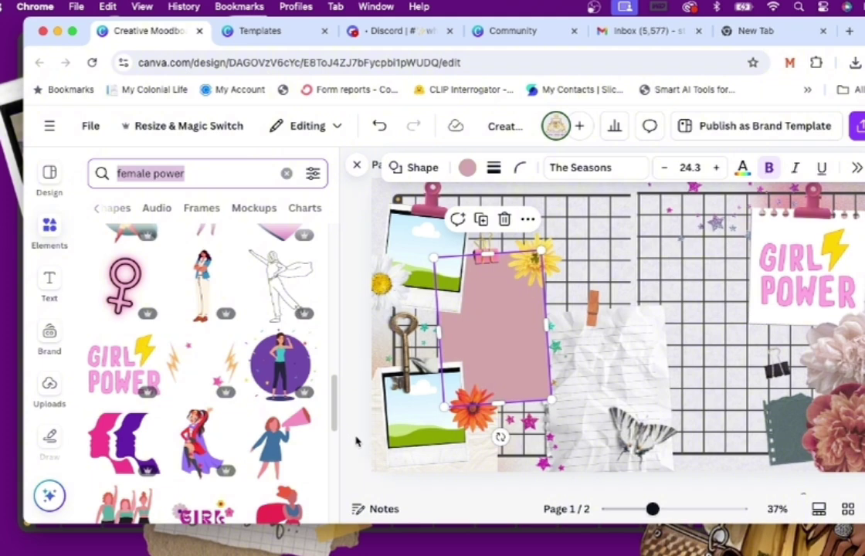
left_click(338, 405)
left_click_drag(337, 416, 336, 259)
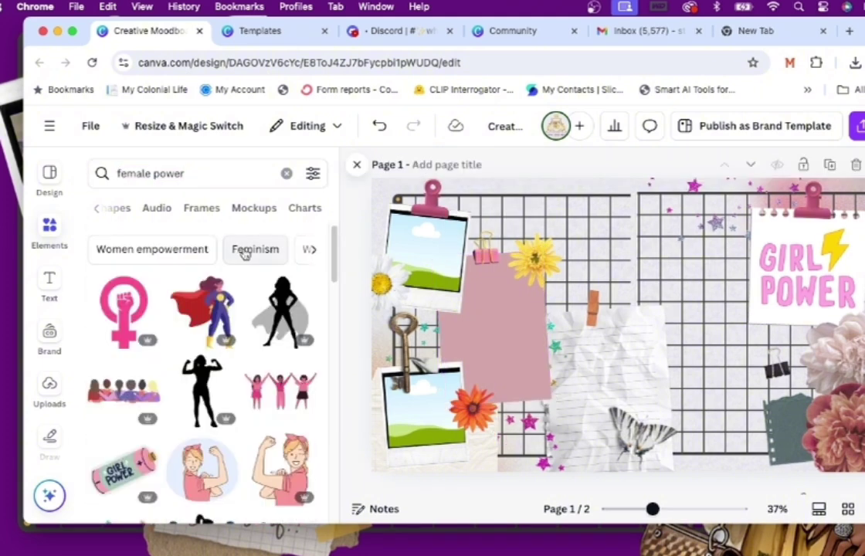
Step: Switch the graphics search to the suggested term "Girl power" and examine the results for a graphic suiting the mauve note
left_click(313, 249)
left_click(312, 251)
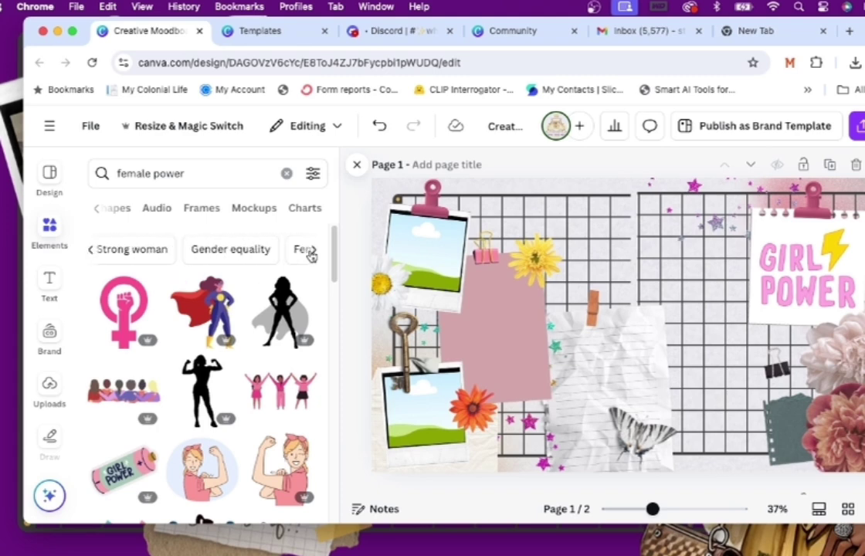
left_click(313, 249)
left_click(313, 249)
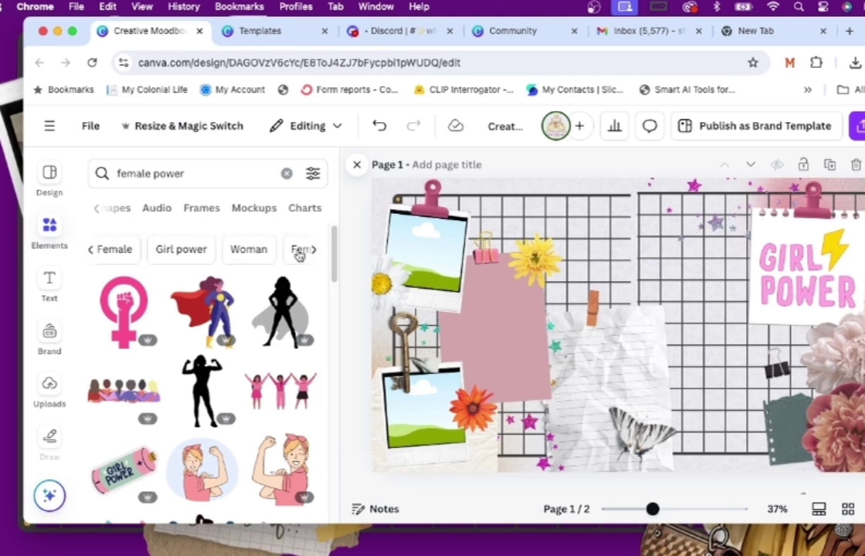
left_click(160, 248)
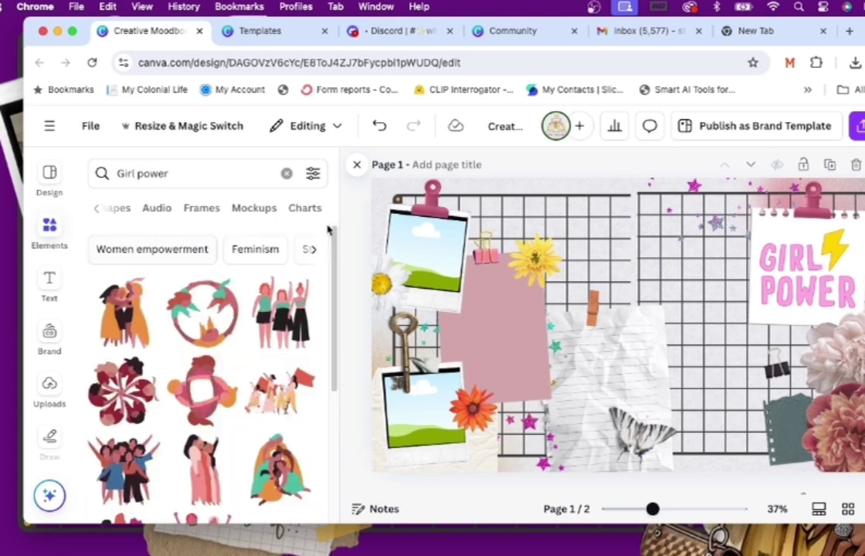
left_click_drag(336, 270, 327, 339)
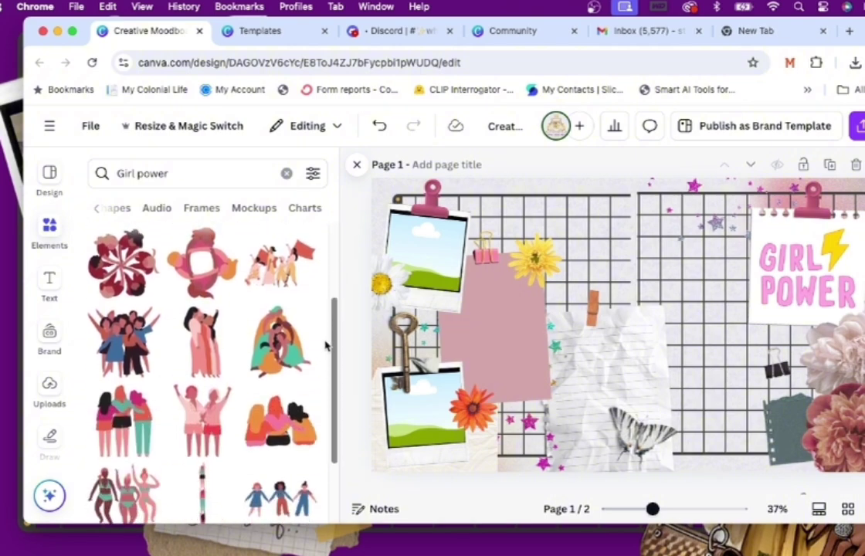
scroll(327, 338, "down", 5)
left_click_drag(313, 442, 356, 247)
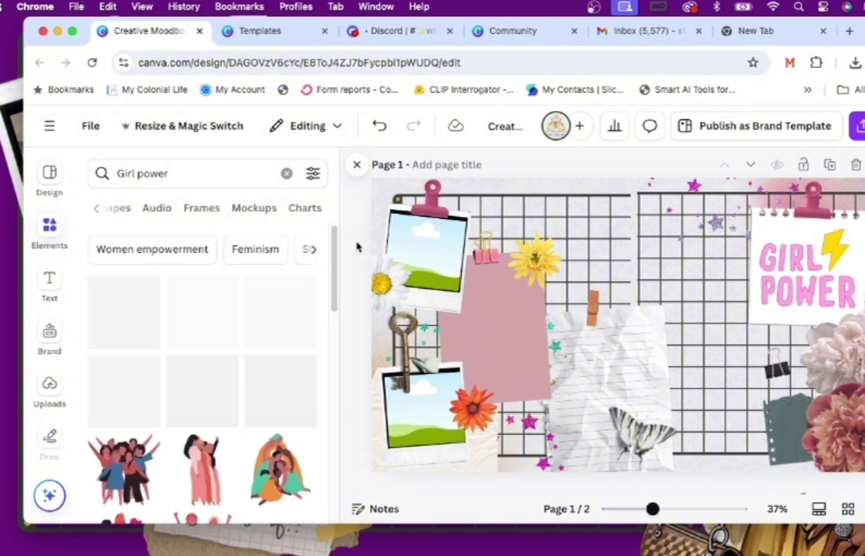
Step: Switch the search to the suggested term "Feminism" and add the "HER STORY MATTERS" starburst graphic to page 1
left_click(272, 250)
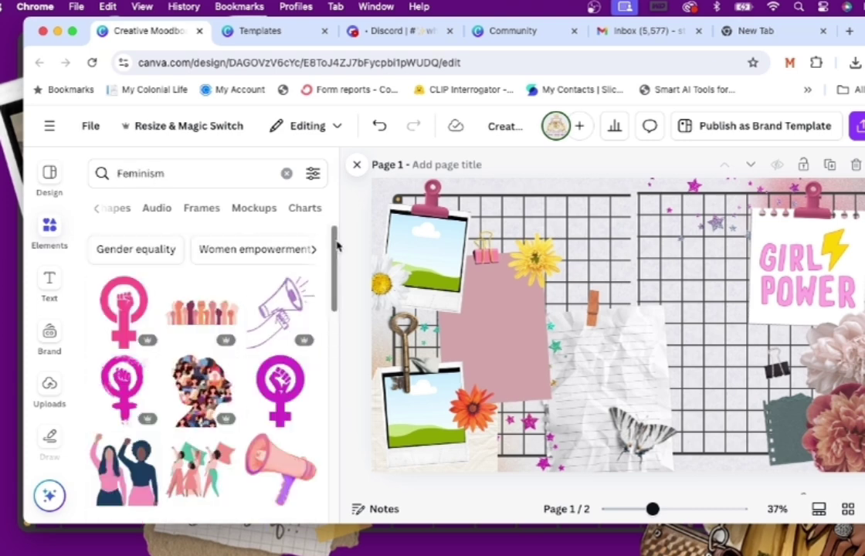
left_click_drag(337, 246, 323, 433)
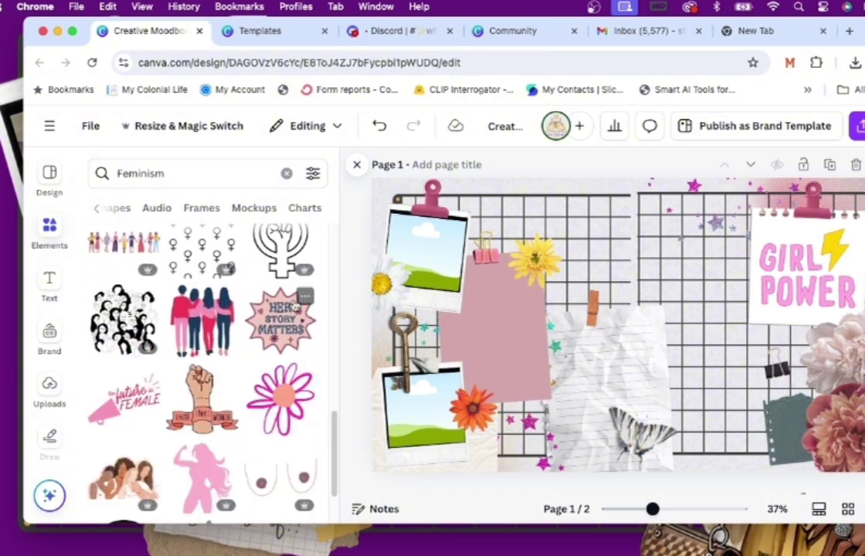
left_click(291, 320)
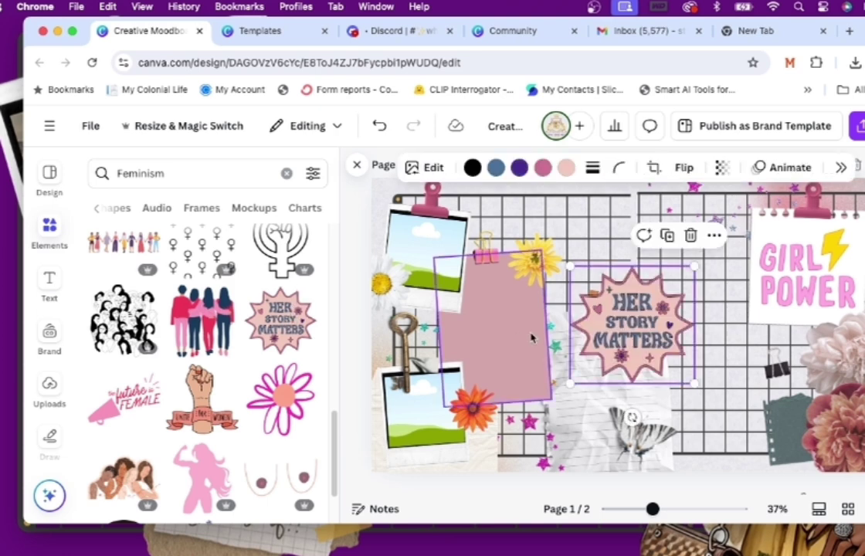
Step: Move the "HER STORY MATTERS" graphic onto the mauve note and shrink it to fit within the note's width
left_click_drag(540, 287, 488, 323)
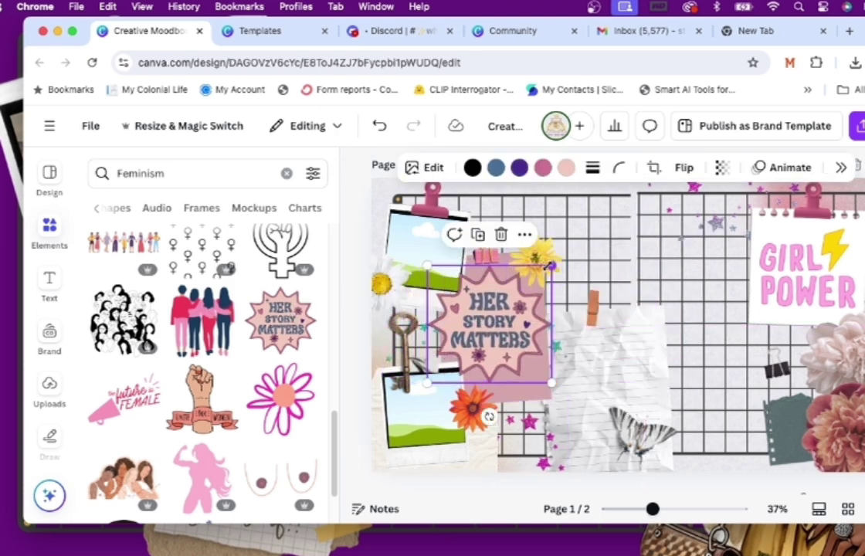
left_click_drag(548, 262, 513, 289)
left_click_drag(474, 346, 497, 340)
left_click(530, 374)
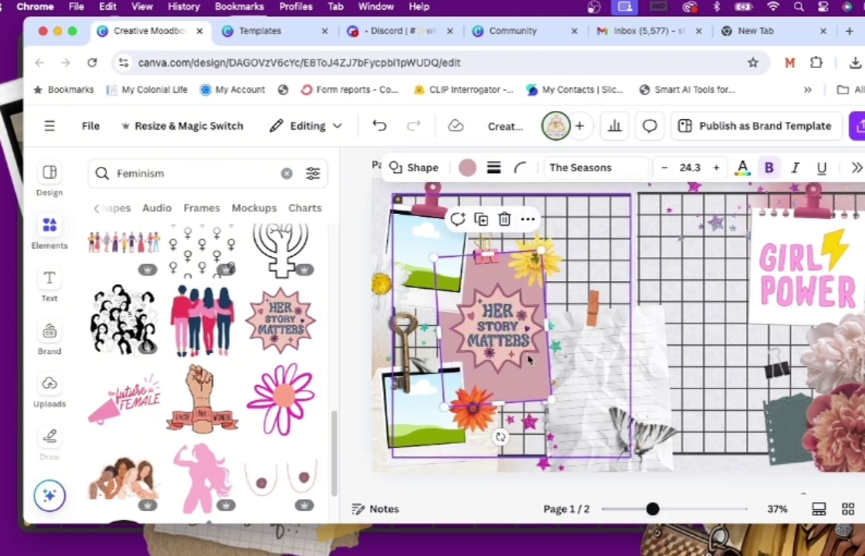
Step: Replace the blue in the "HER STORY MATTERS" graphic with the dark pink document color
left_click(498, 325)
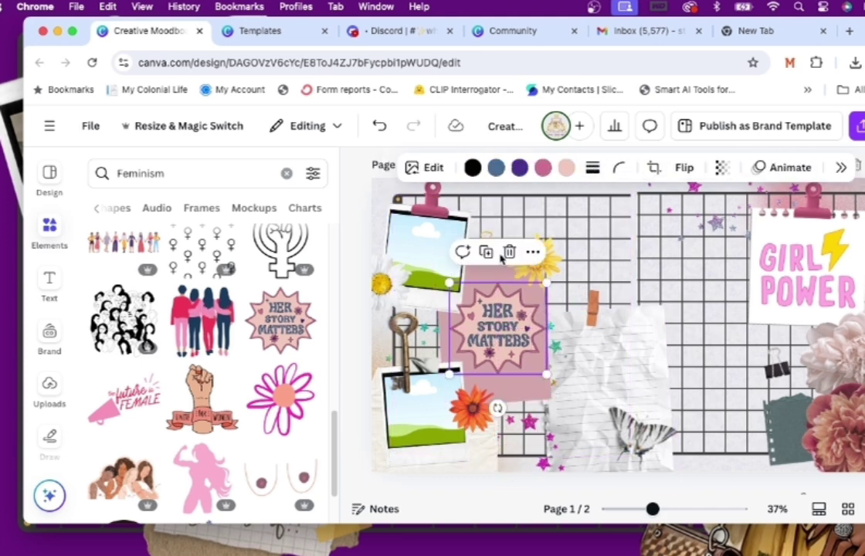
left_click(495, 168)
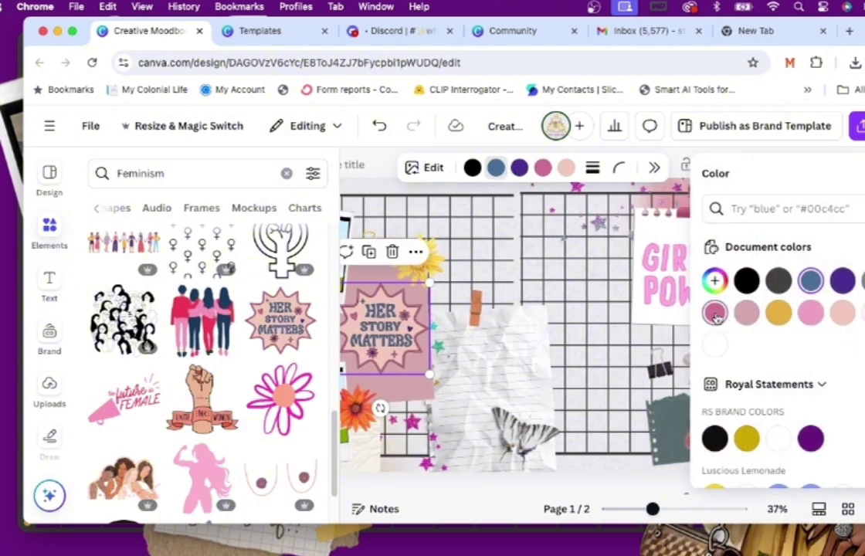
left_click(714, 312)
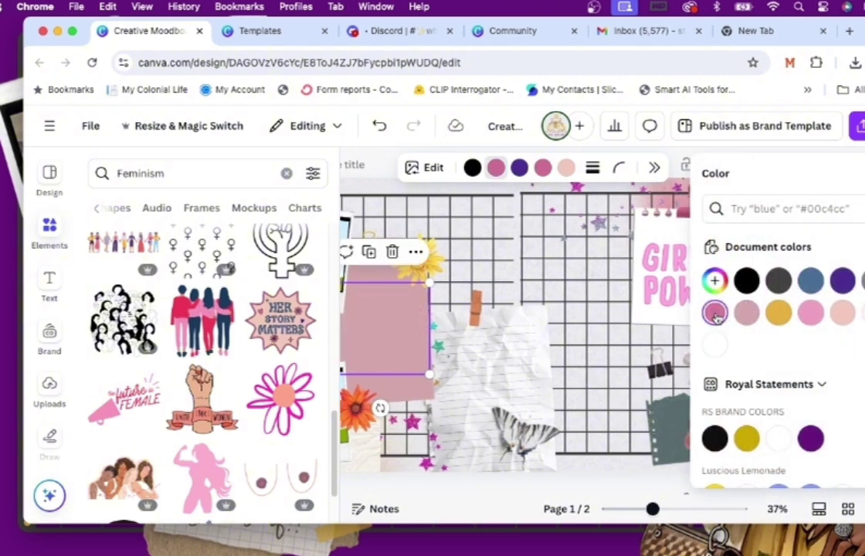
Step: Replace the purple in the "HER STORY MATTERS" graphic with the custom dark magenta #740451
left_click(519, 167)
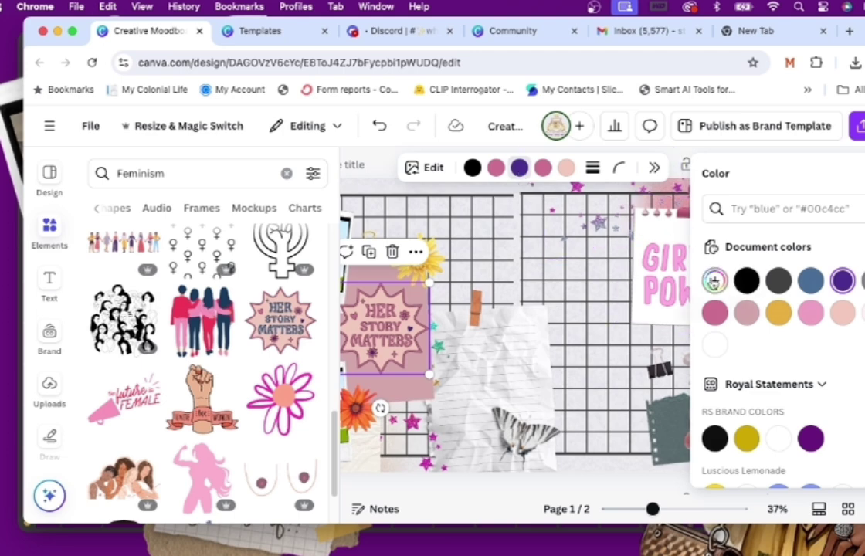
left_click(714, 280)
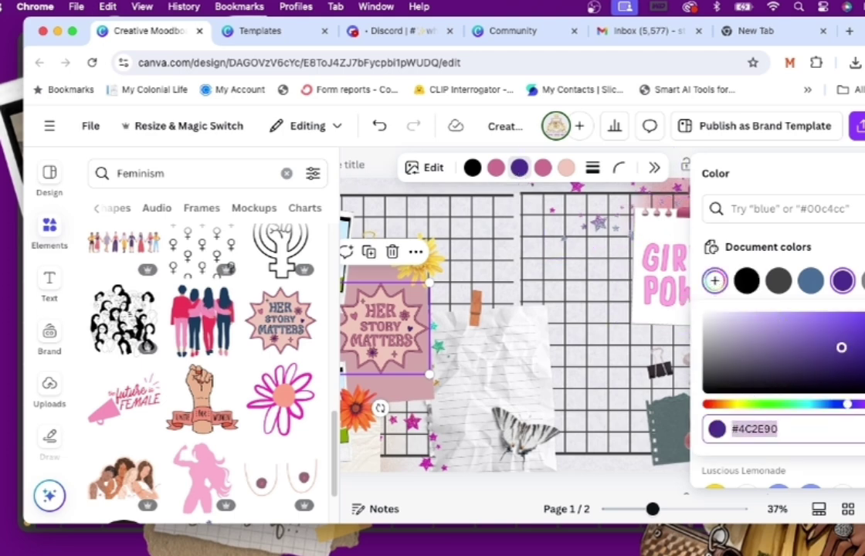
left_click(864, 403)
left_click(864, 332)
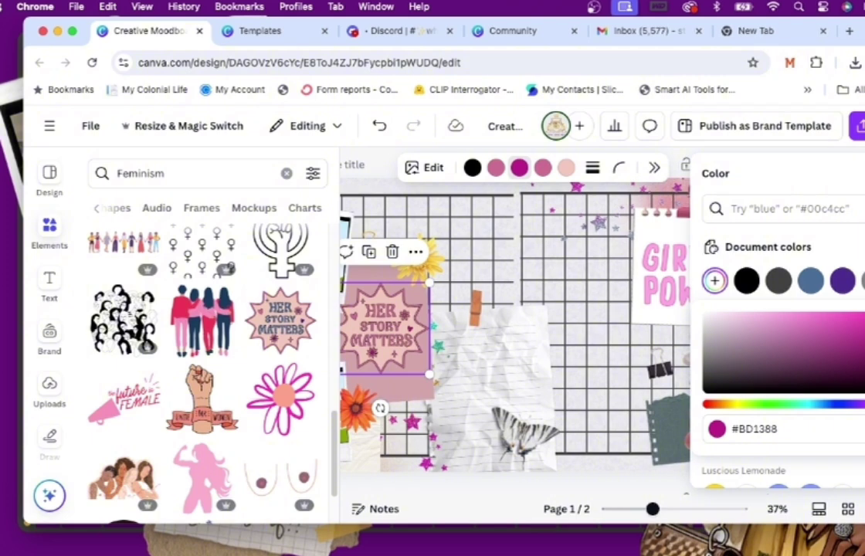
key("super+a")
type("#FA06AF")
key("Return")
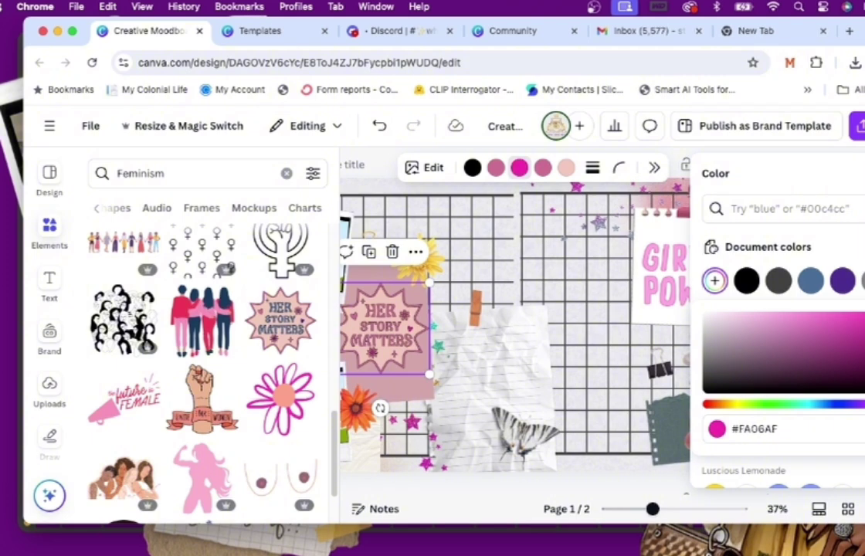
key("super+a")
type("#740451")
key("Return")
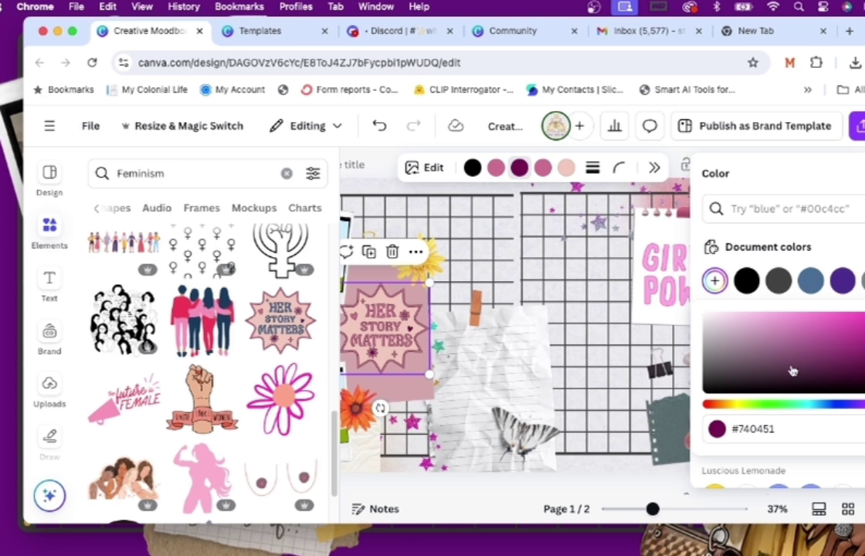
Step: Set the dark magenta in the "HER STORY MATTERS" graphic to light pink #F6B8E3 and its peach background to white #ffffff
left_click(769, 341)
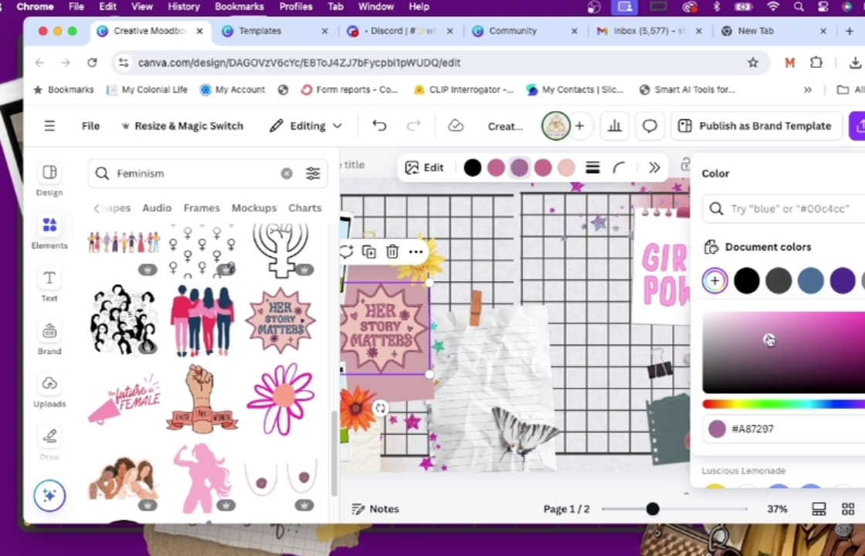
left_click(758, 321)
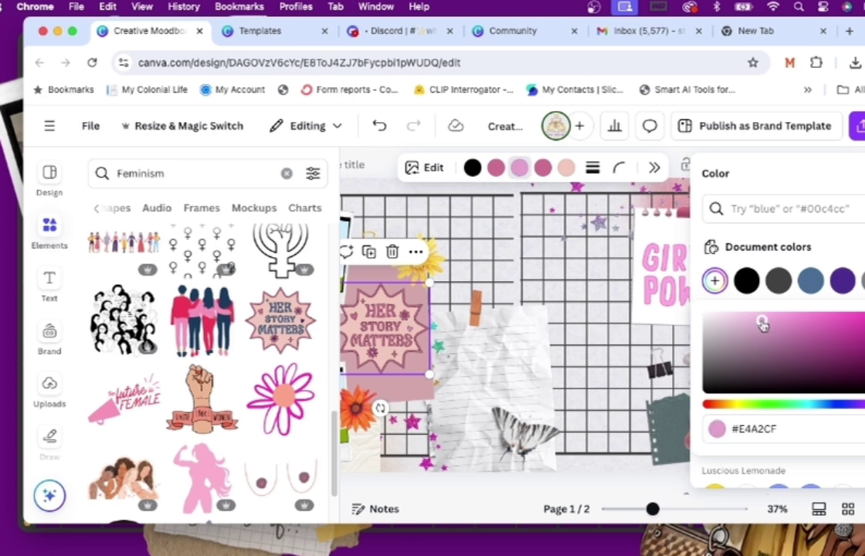
left_click(753, 317)
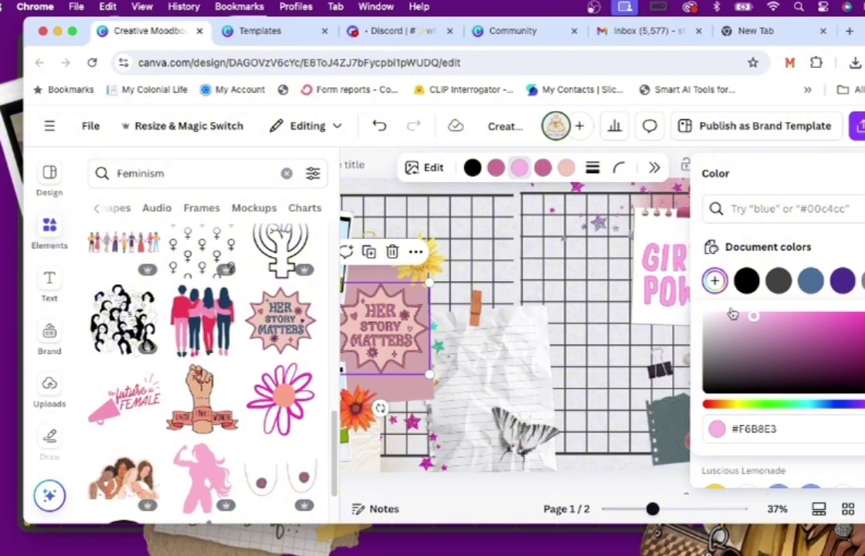
left_click(566, 168)
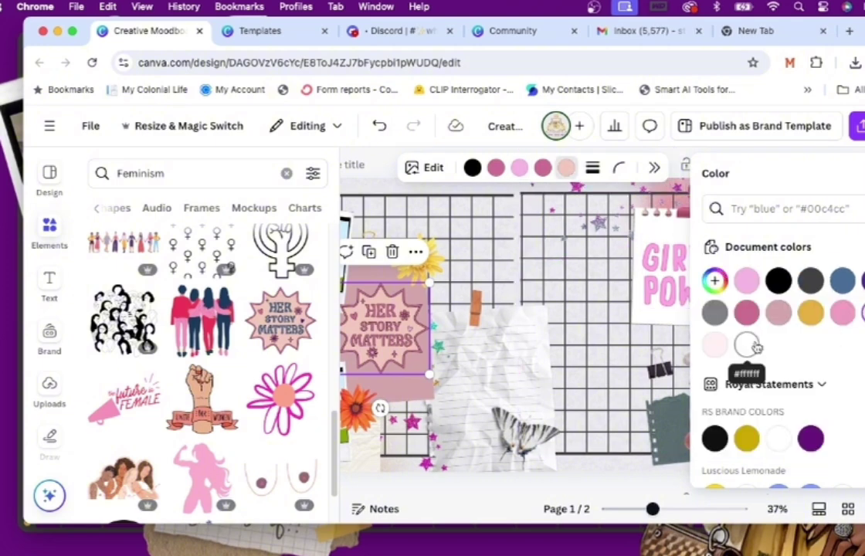
left_click(748, 345)
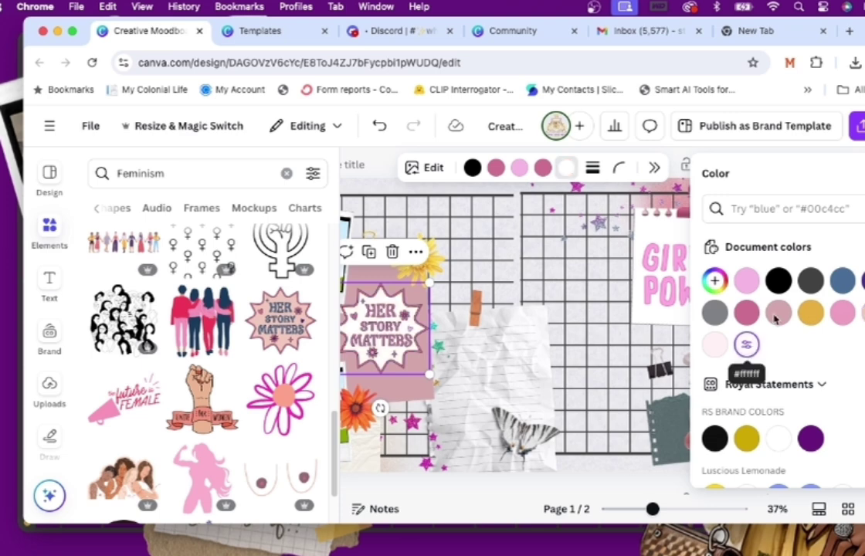
key("Escape")
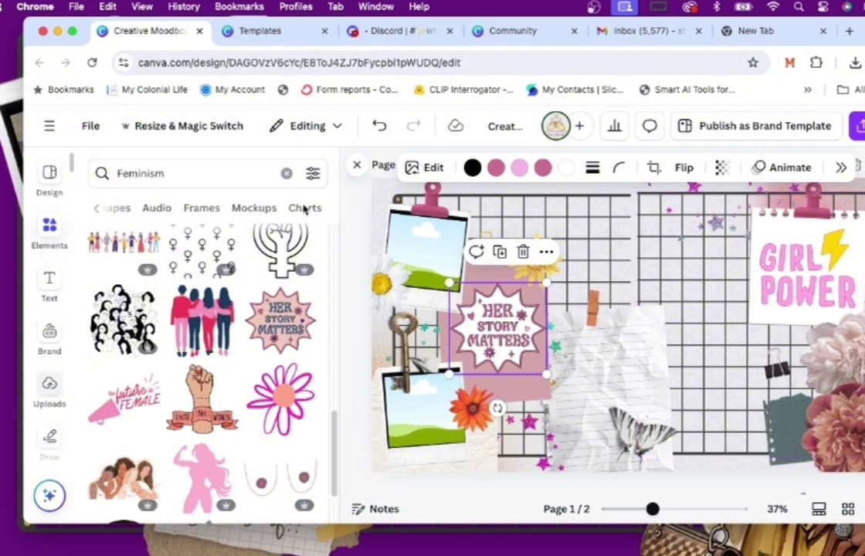
Step: Fill the upper polaroid with the uploaded image of the woman in yellow with gold-beaded black braids
left_click(50, 389)
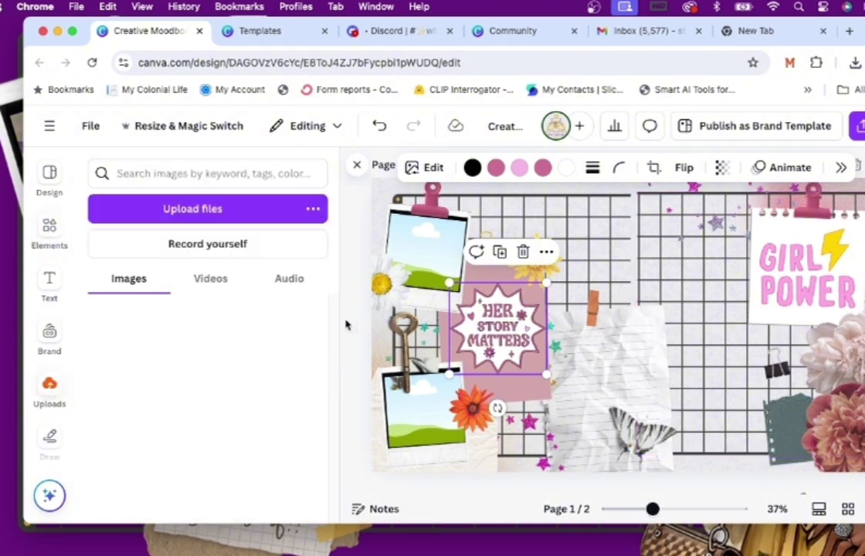
left_click_drag(335, 317, 332, 464)
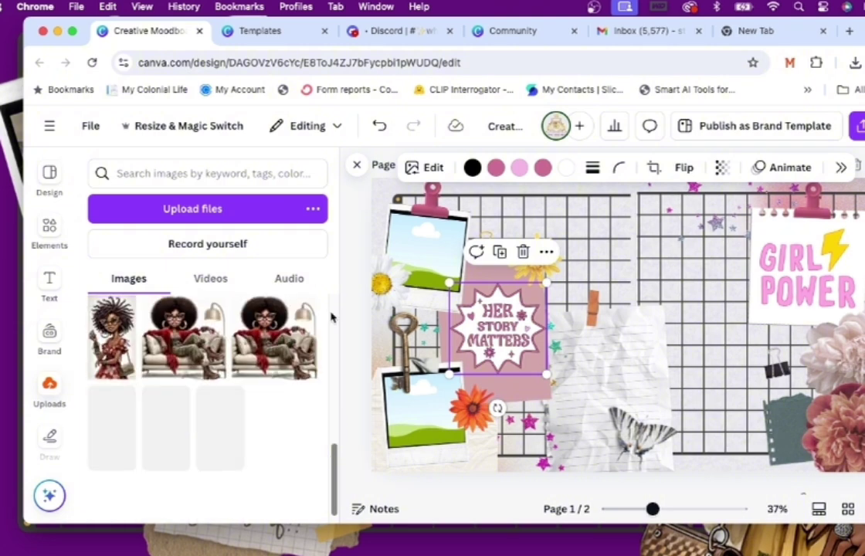
left_click_drag(334, 340, 333, 388)
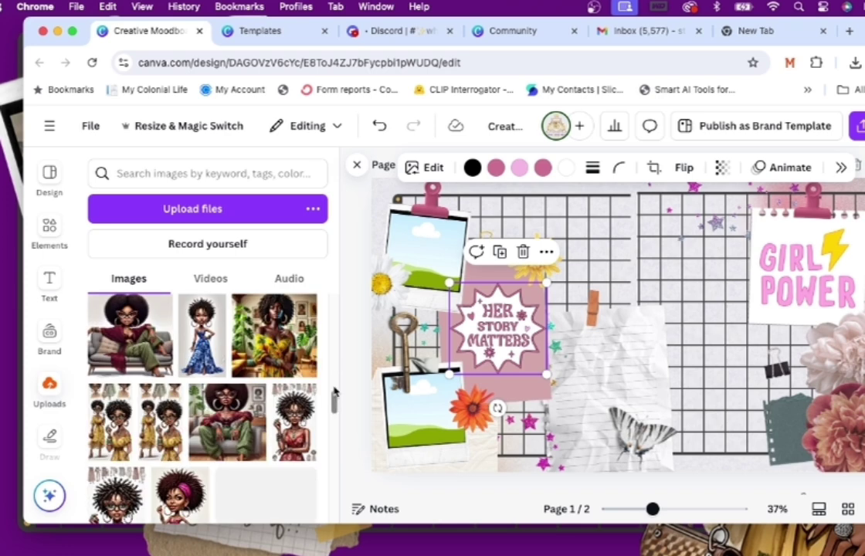
left_click_drag(332, 393, 326, 448)
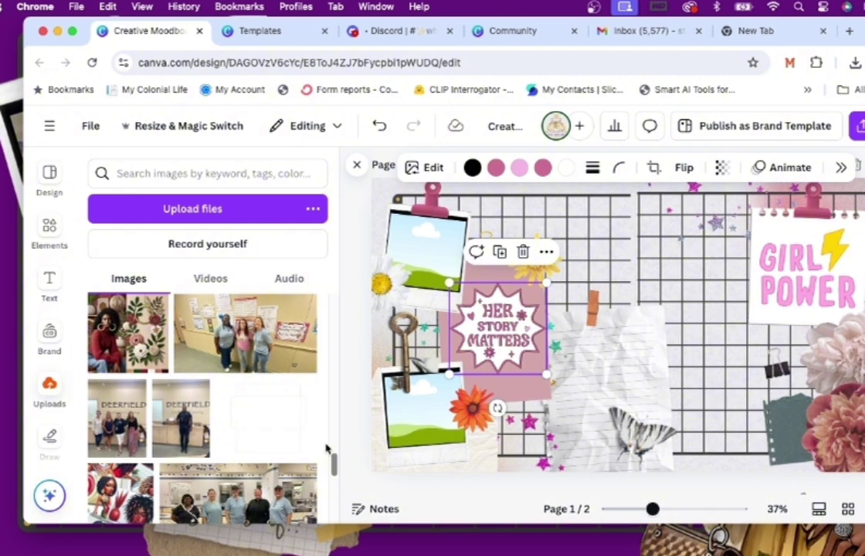
scroll(322, 496, "down", 3)
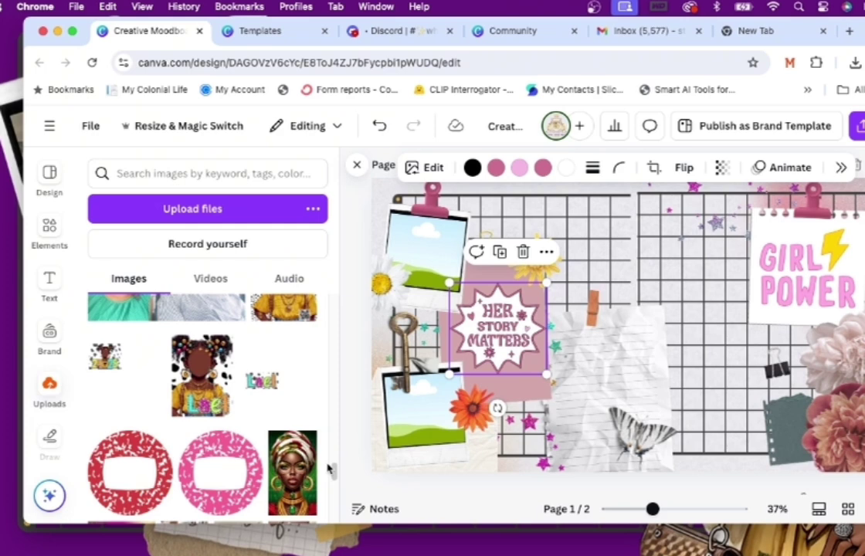
scroll(328, 494, "down", 5)
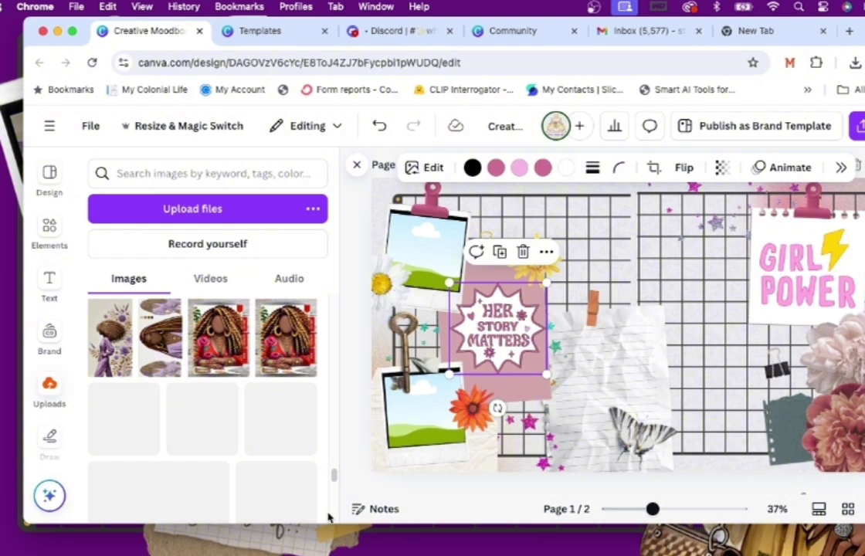
scroll(328, 510, "down", 5)
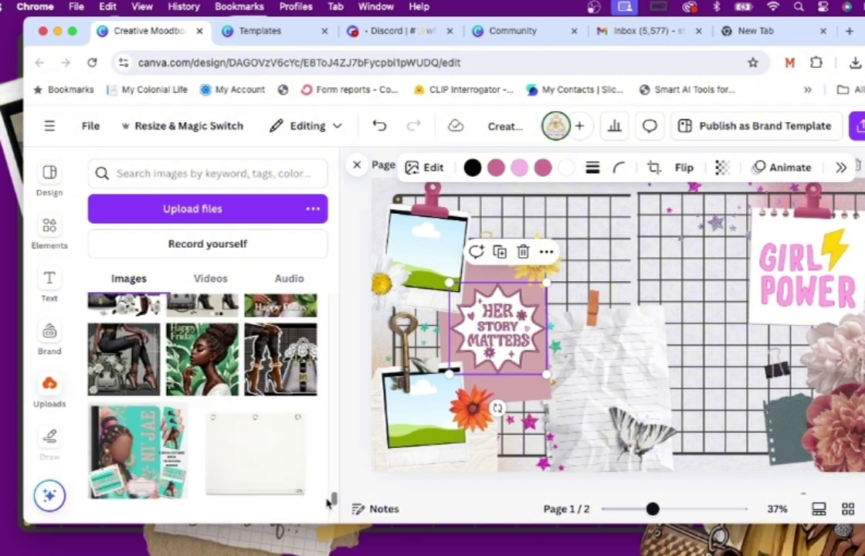
scroll(328, 501, "down", 5)
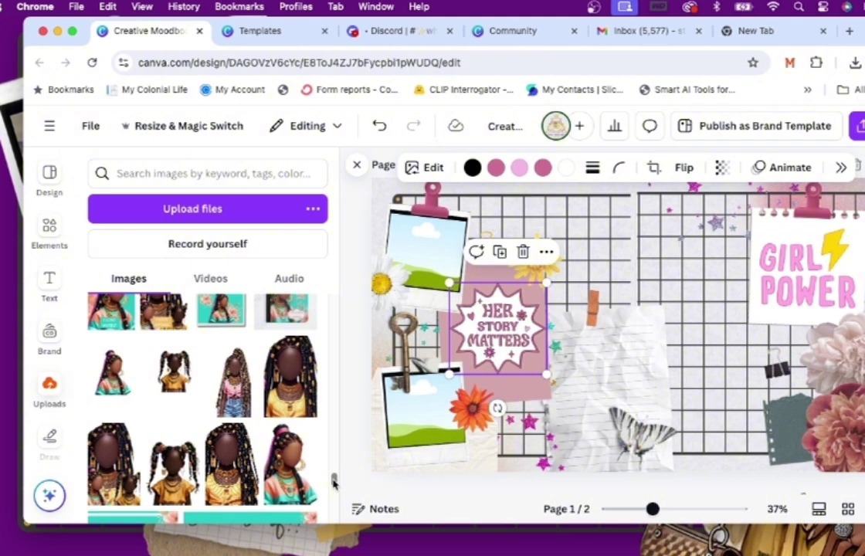
left_click_drag(291, 376, 423, 266)
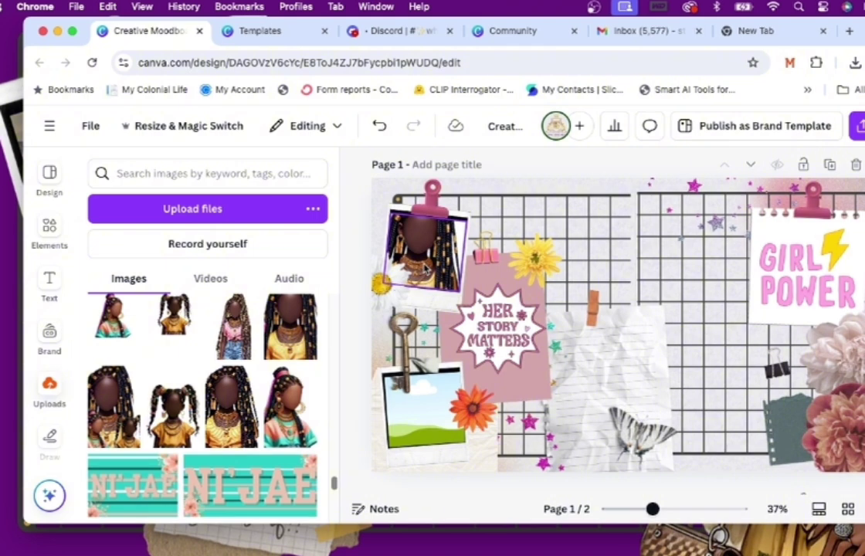
Step: Take the image out of the upper polaroid, crop its lower edge to 474 × 553, and place it back in the frame
left_click_drag(424, 267, 615, 373)
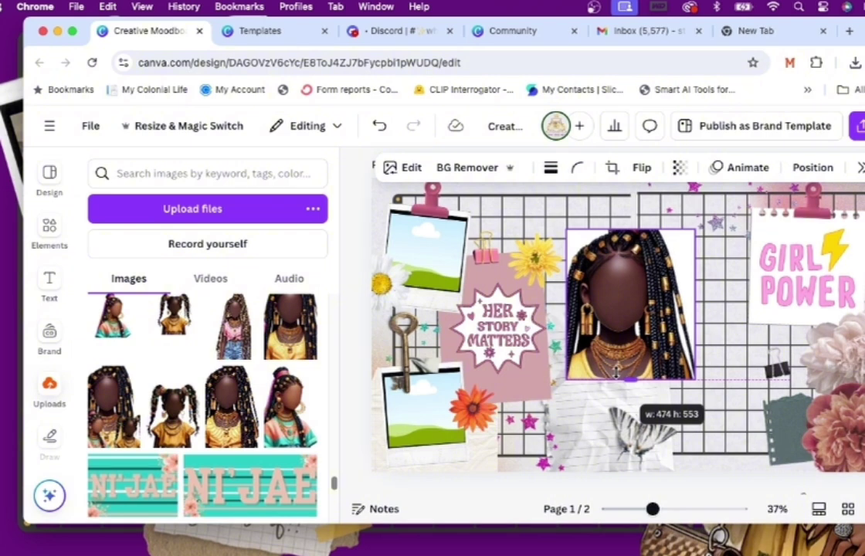
left_click_drag(616, 373, 423, 276)
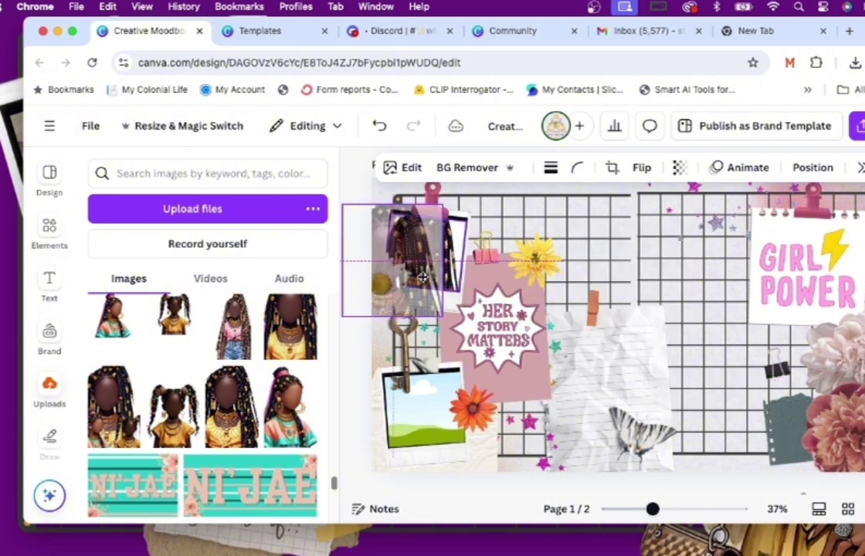
left_click_drag(423, 277, 423, 277)
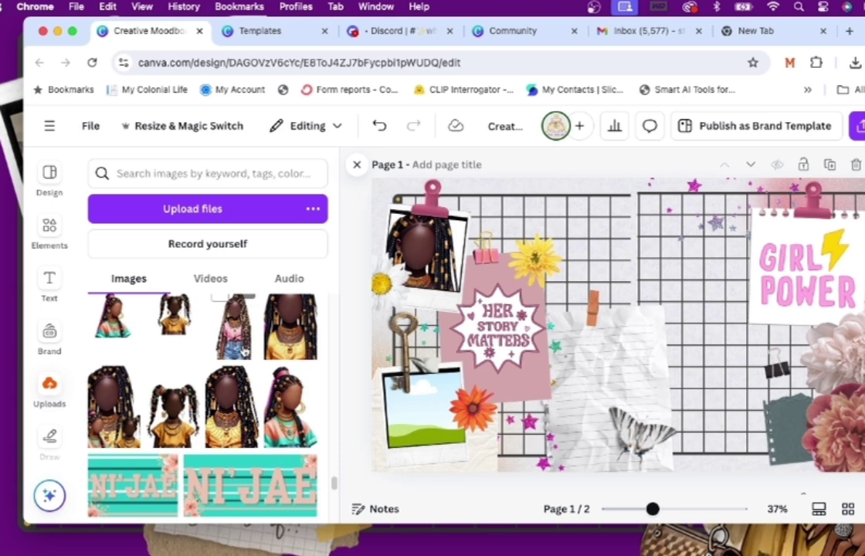
Step: Fill the lower polaroid with the long-braided woman in pink and place the cropped image of a woman with two girls on the mauve note
left_click(245, 351)
left_click_drag(651, 229, 657, 248)
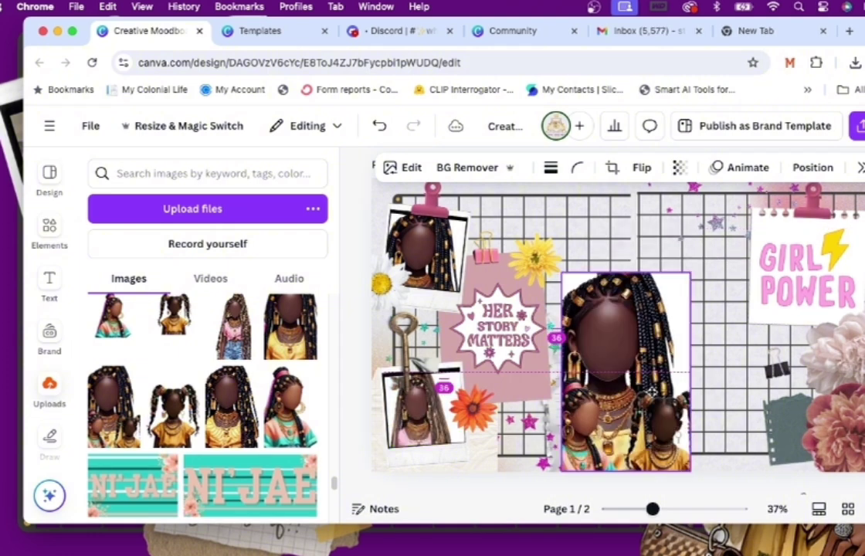
left_click_drag(651, 391, 652, 393)
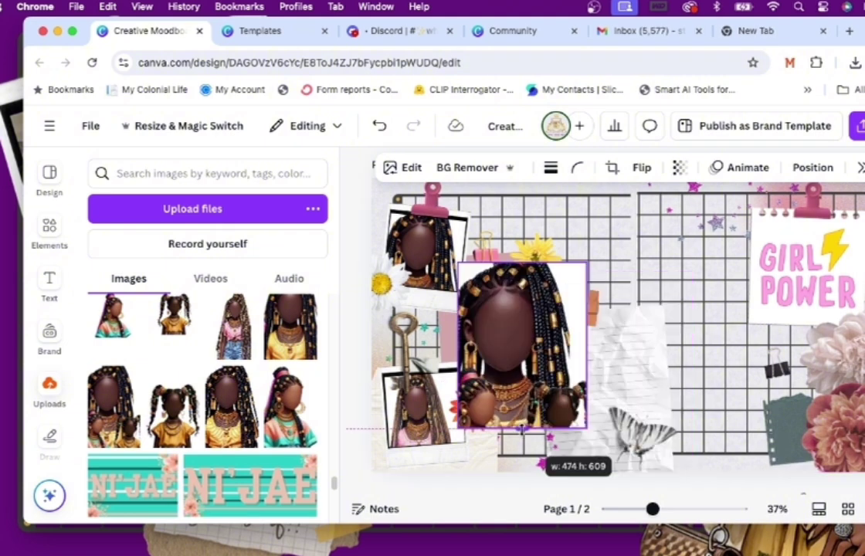
left_click_drag(523, 429, 524, 469)
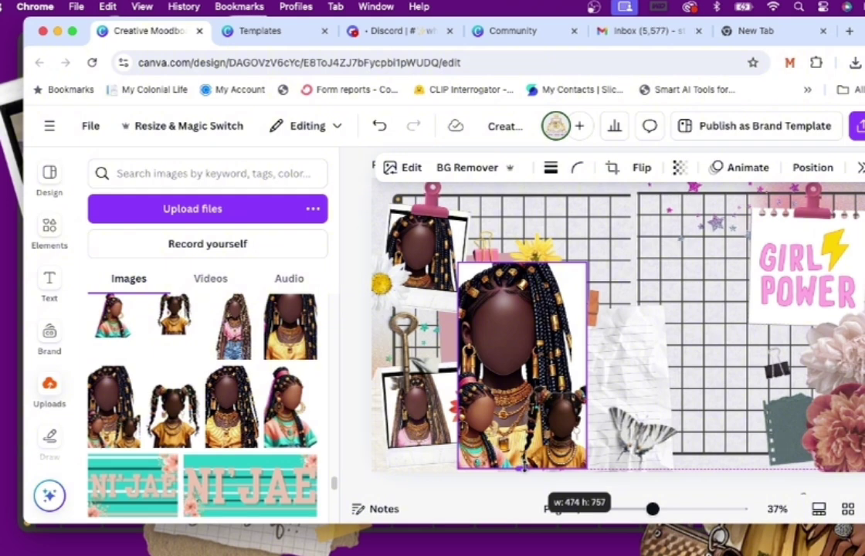
Step: Reorder the image of the woman with two girls to sit directly between the pink binder clip and the mauve note
left_click(812, 167)
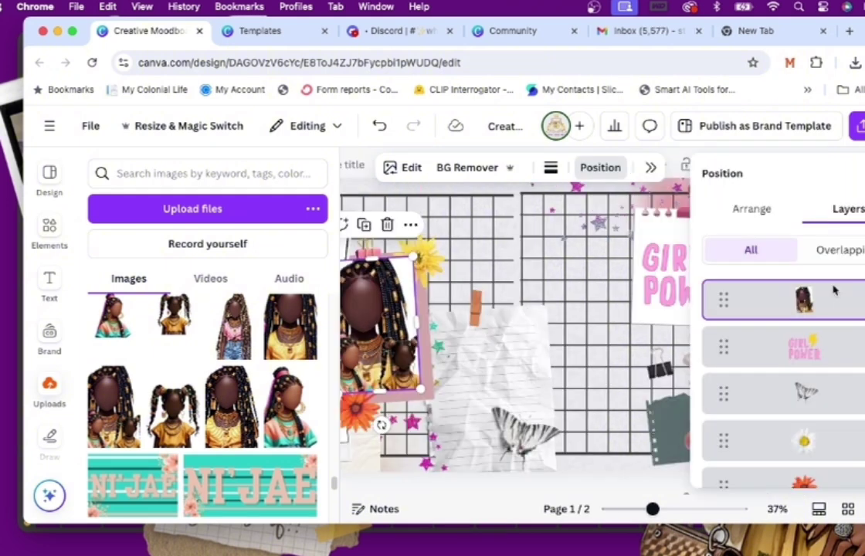
left_click_drag(833, 290, 809, 446)
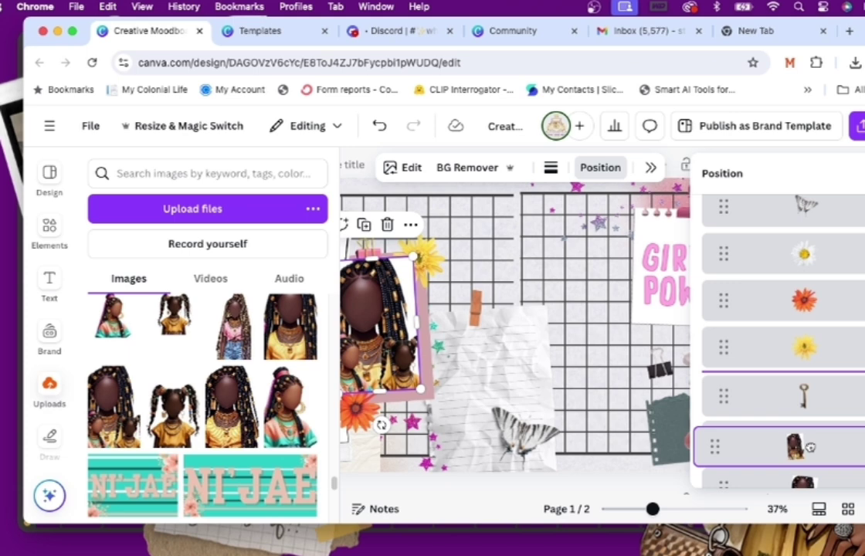
left_click_drag(809, 446, 807, 394)
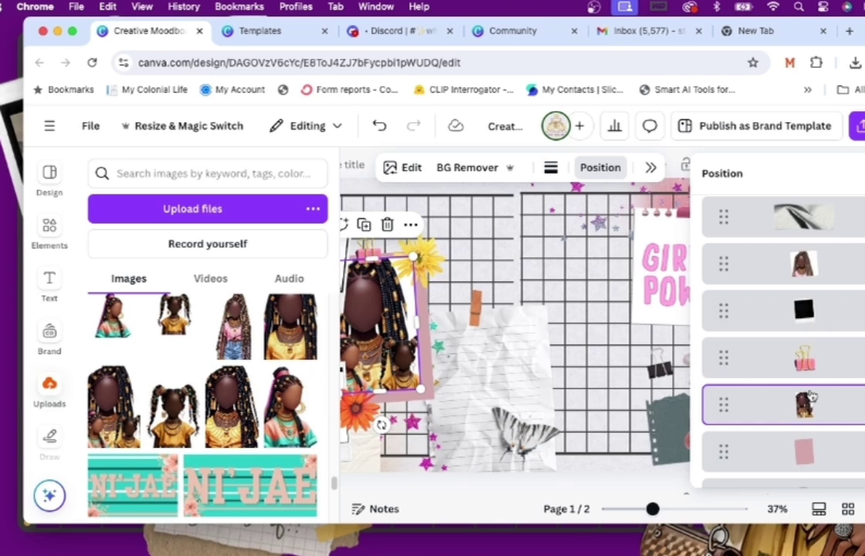
key("Escape")
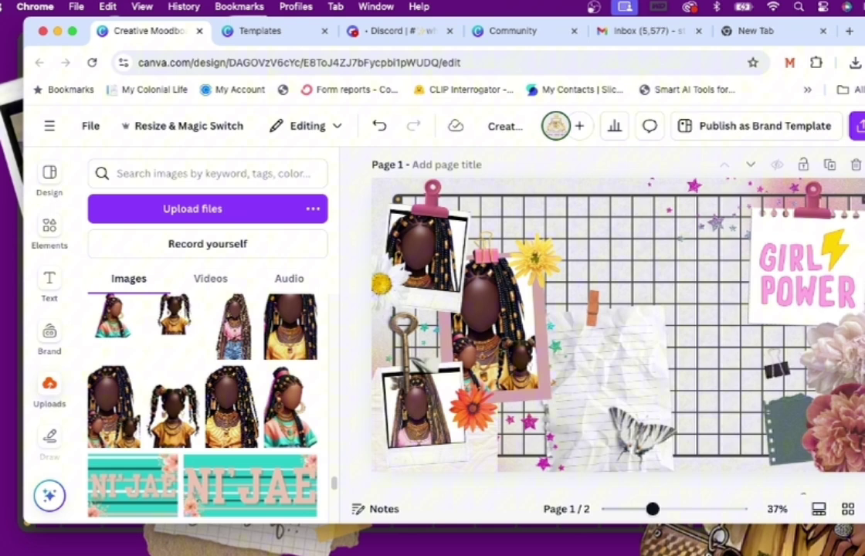
Step: Enlarge the crumpled lined paper with its clothespin to about 757 × 1,056
left_click(662, 342)
left_click_drag(665, 305, 761, 226)
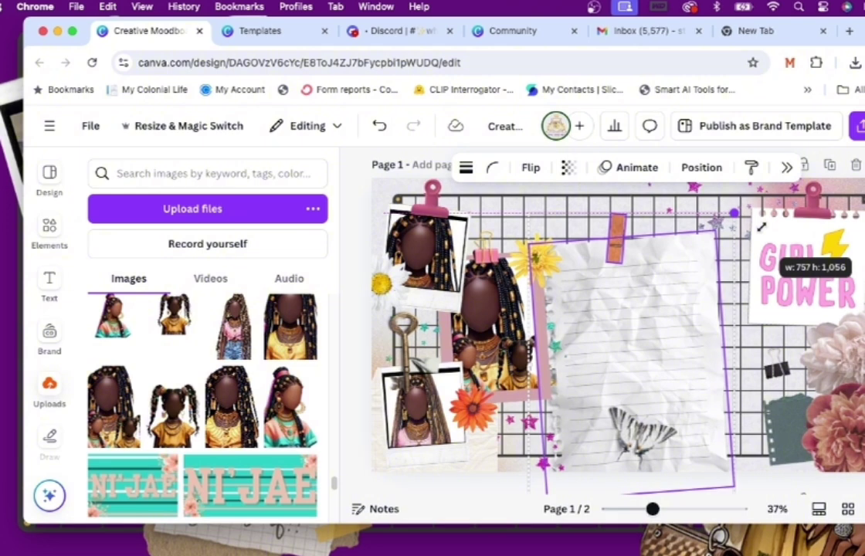
left_click_drag(761, 226, 761, 227)
left_click_drag(760, 227, 761, 227)
Step: Add a bold heading reading "I AM" across the upper part of the lined paper, tilted to match its lines
left_click(49, 281)
left_click(218, 332)
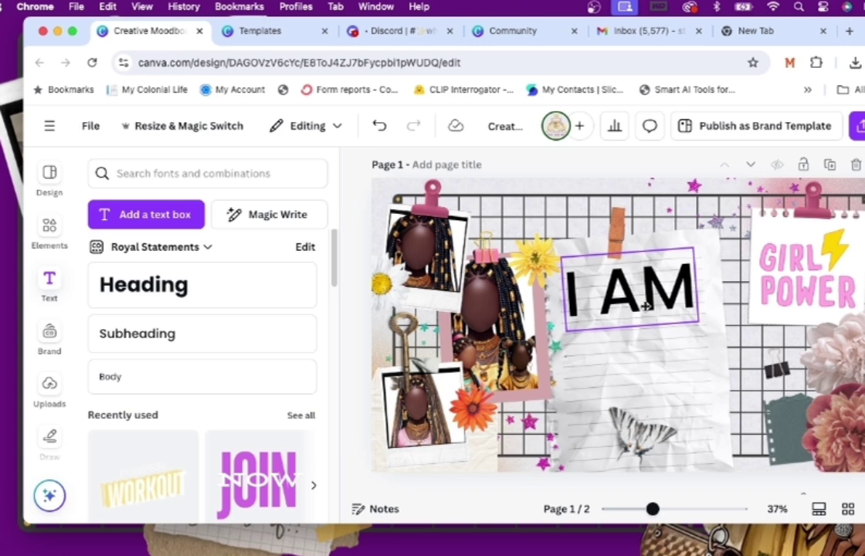
left_click_drag(646, 307, 636, 315)
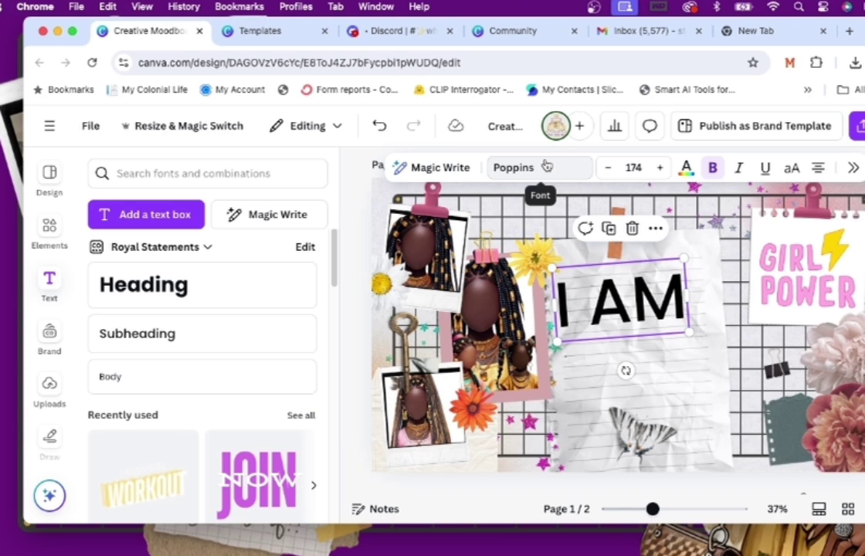
Step: Set the subheading below "I AM" in the Better Saturday font at size 60 and change its text to "kind"
left_click(546, 166)
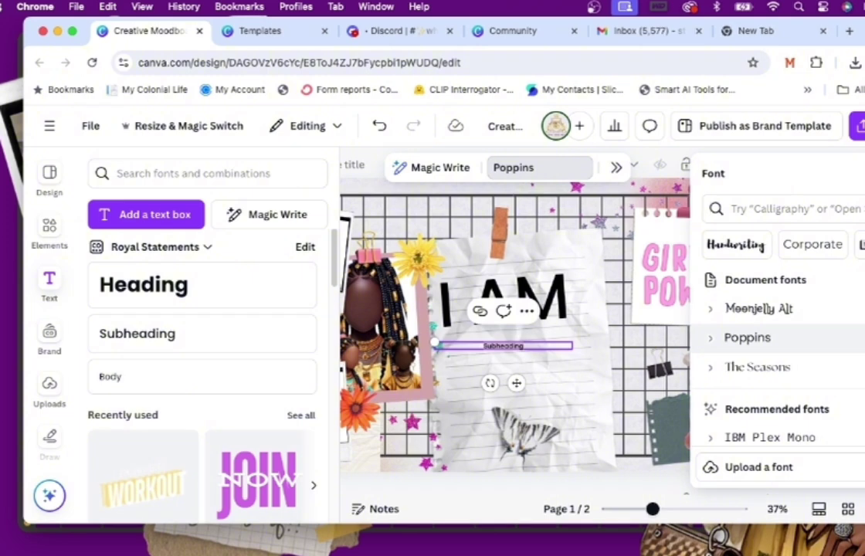
scroll(782, 370, "down", 10)
left_click(781, 411)
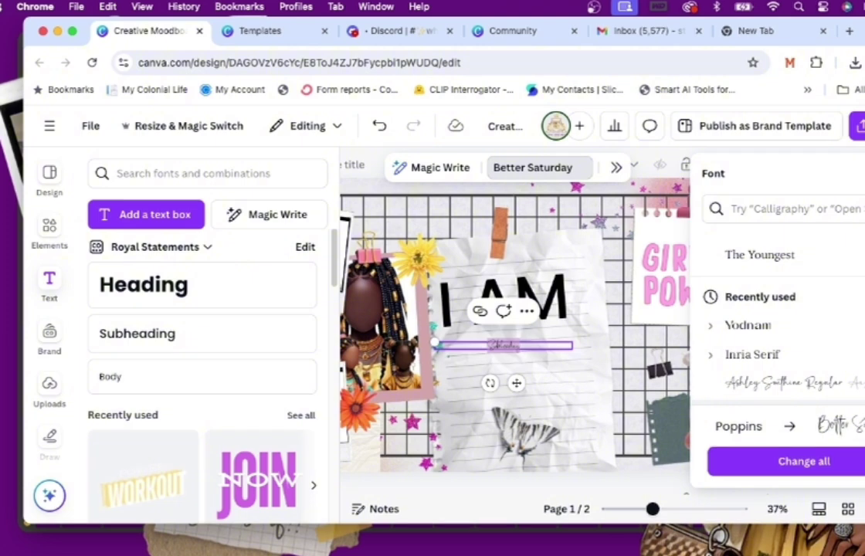
left_click(541, 167)
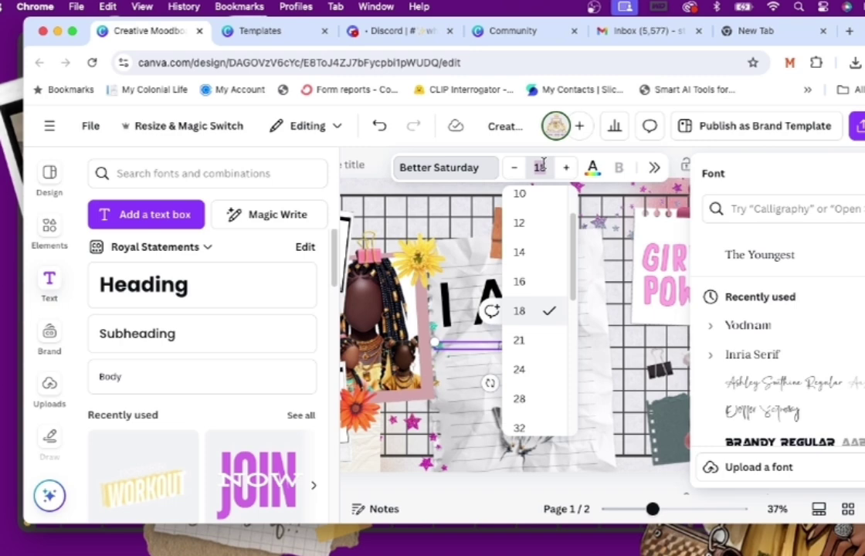
type("60")
key("Return")
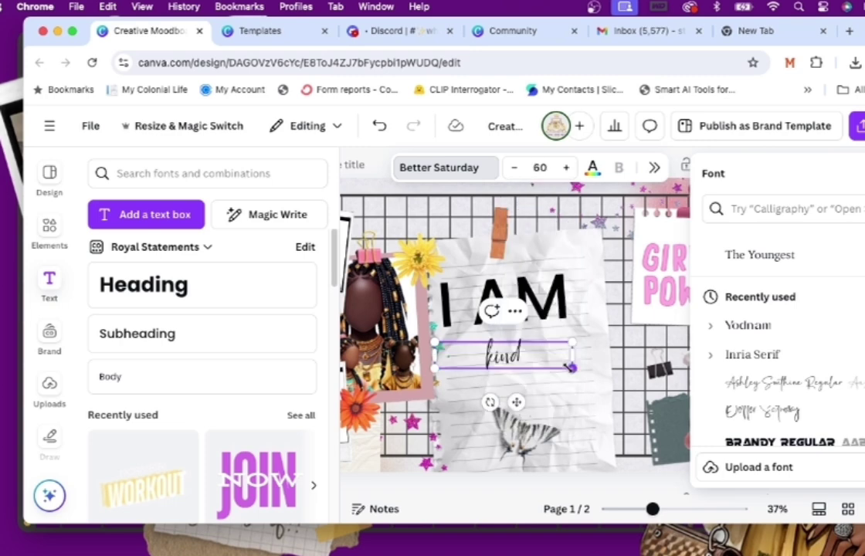
Step: Enlarge the "kind" text to about size 142 and center it on the lined paper just below "I AM"
left_click_drag(570, 368, 687, 395)
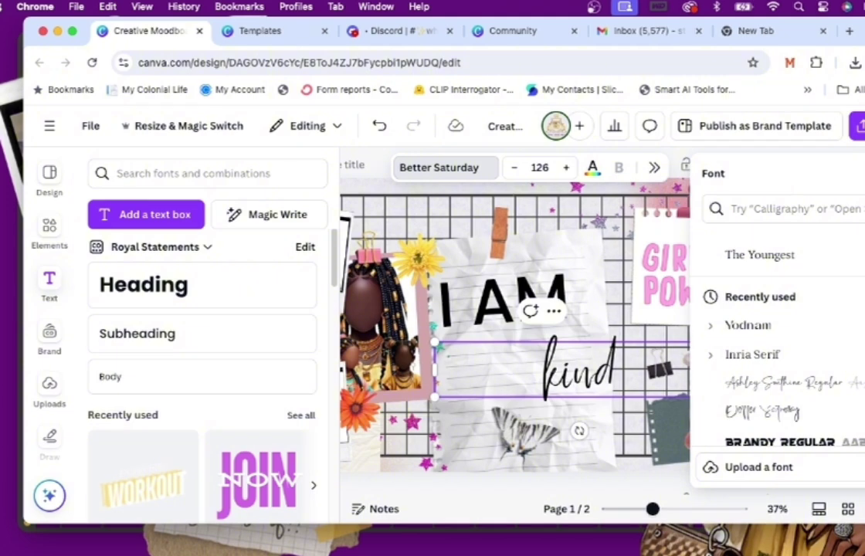
key("Escape")
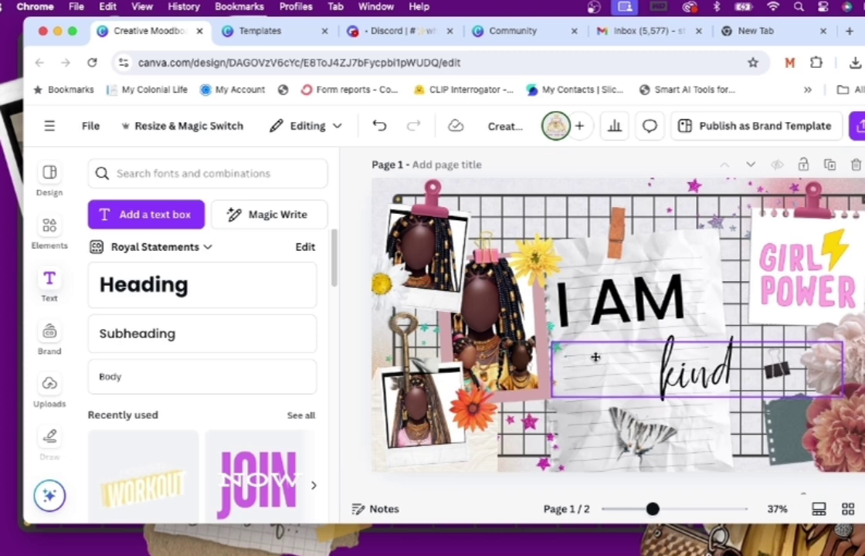
left_click_drag(672, 372, 613, 368)
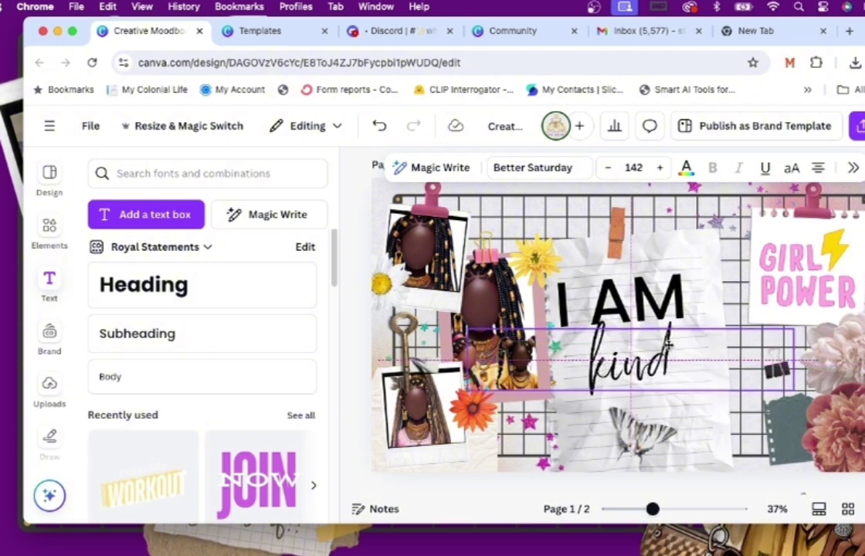
Step: Enlarge the "kind" text to size 180, tilt it upward, and center it on the lined paper below "I AM"
left_click_drag(629, 410, 668, 455)
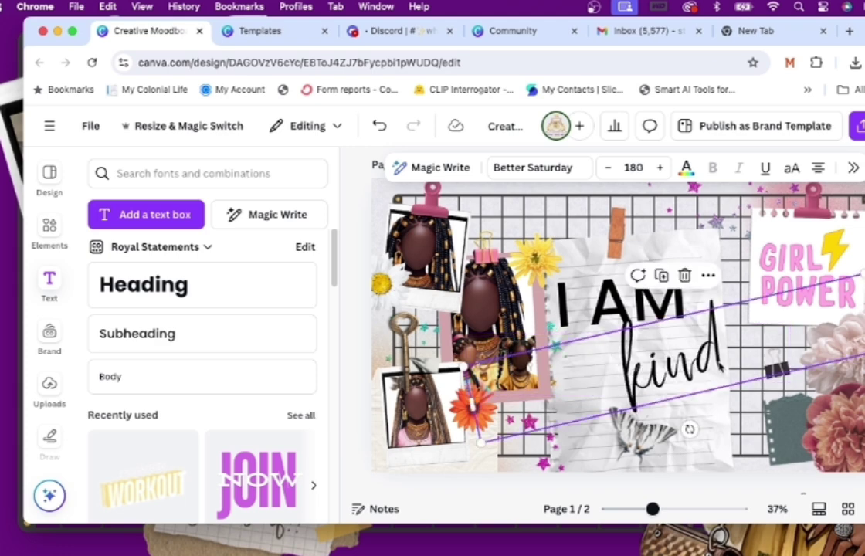
left_click_drag(717, 367, 703, 371)
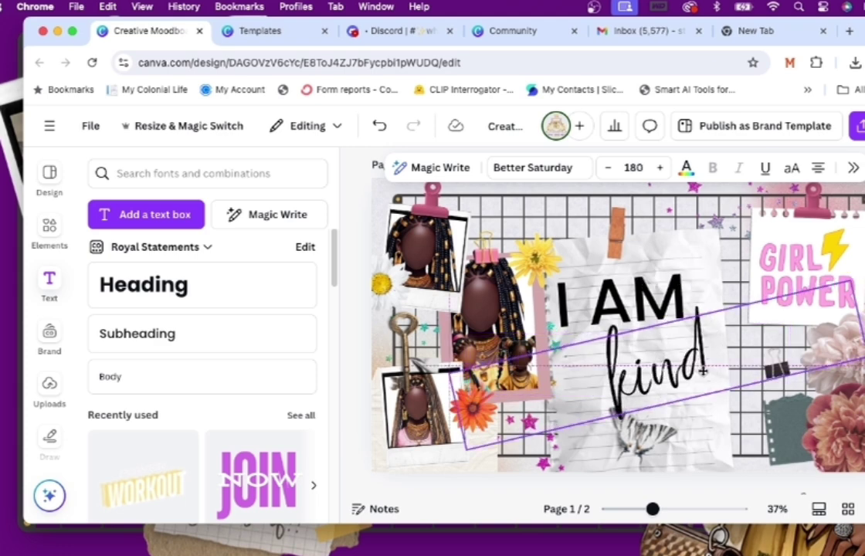
left_click_drag(703, 371, 687, 367)
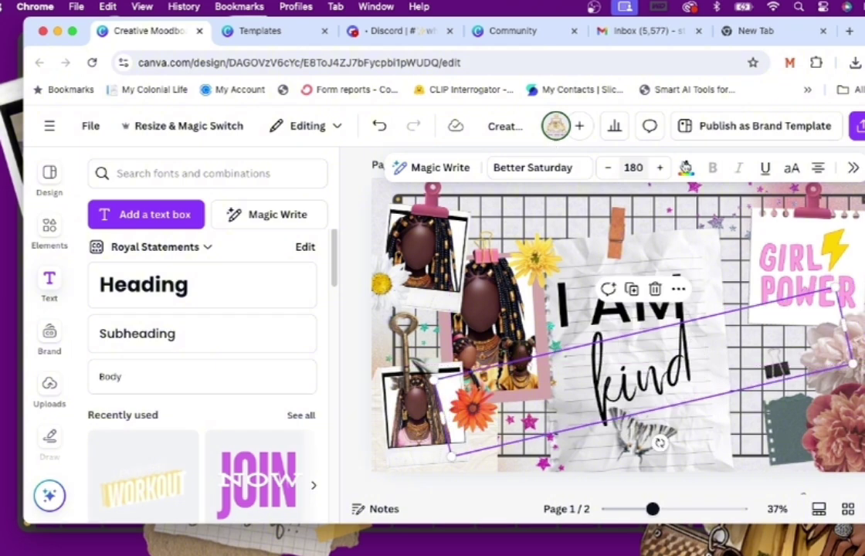
Step: Recolor the "kind" text with the medium pink from the document colors
left_click(685, 167)
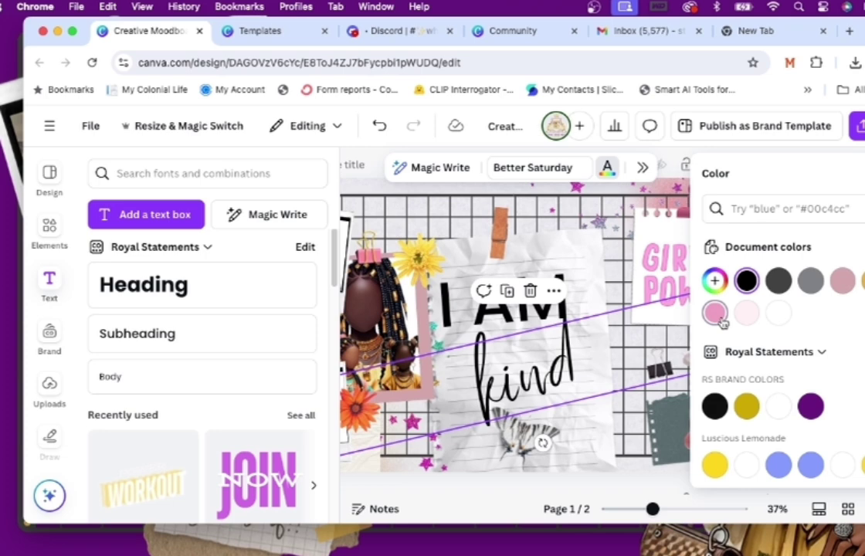
left_click(718, 315)
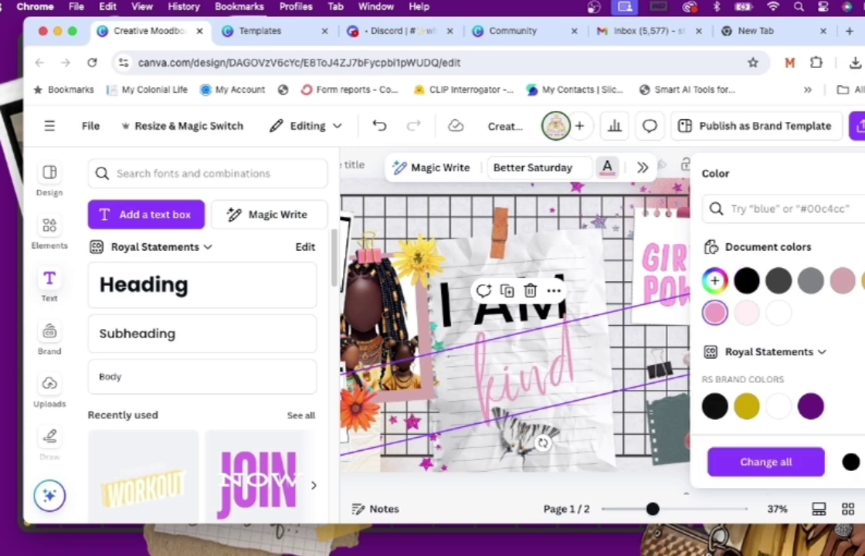
key("Escape")
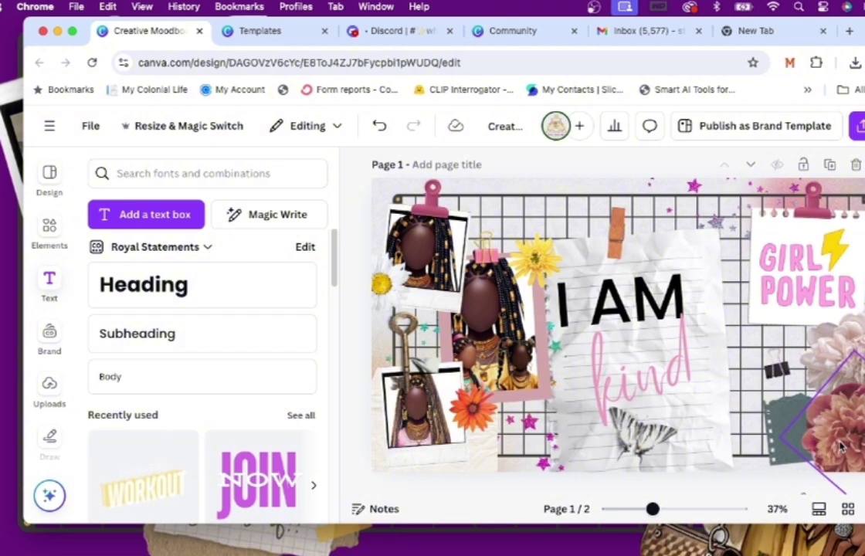
Step: Search the elements for flowers, narrow the search to Roses, and browse the rose graphics
double_click(139, 173)
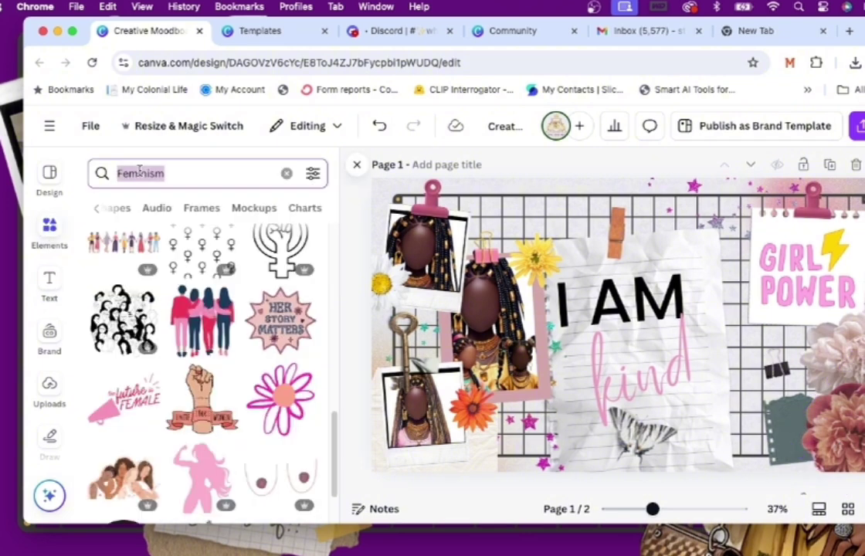
type("flow")
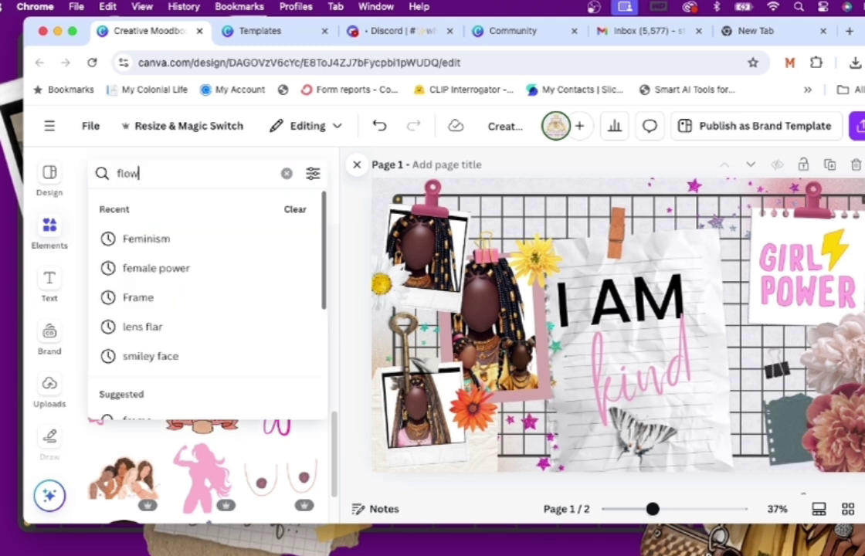
type("ers")
key("Return")
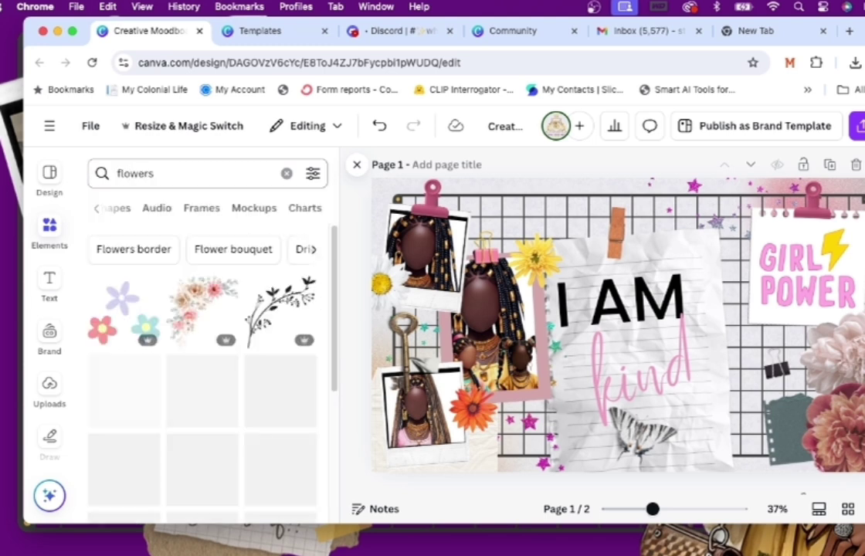
left_click(311, 250)
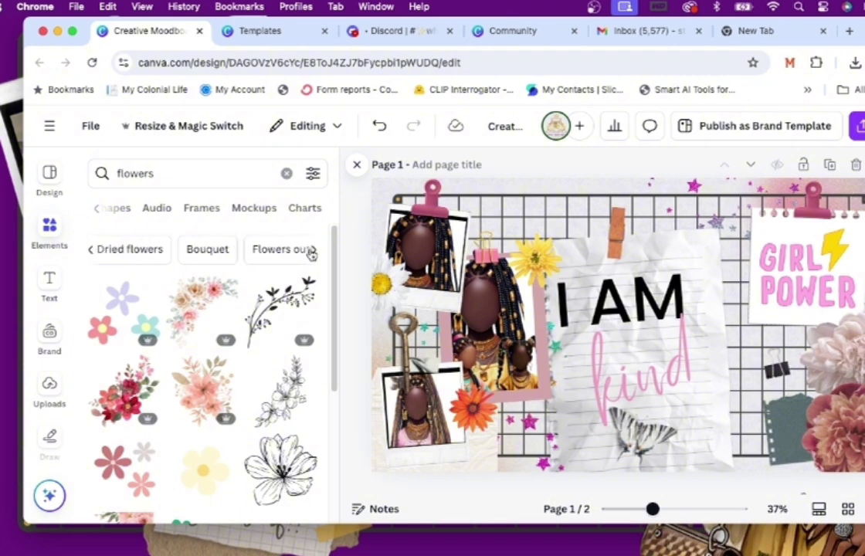
left_click(310, 249)
left_click(310, 250)
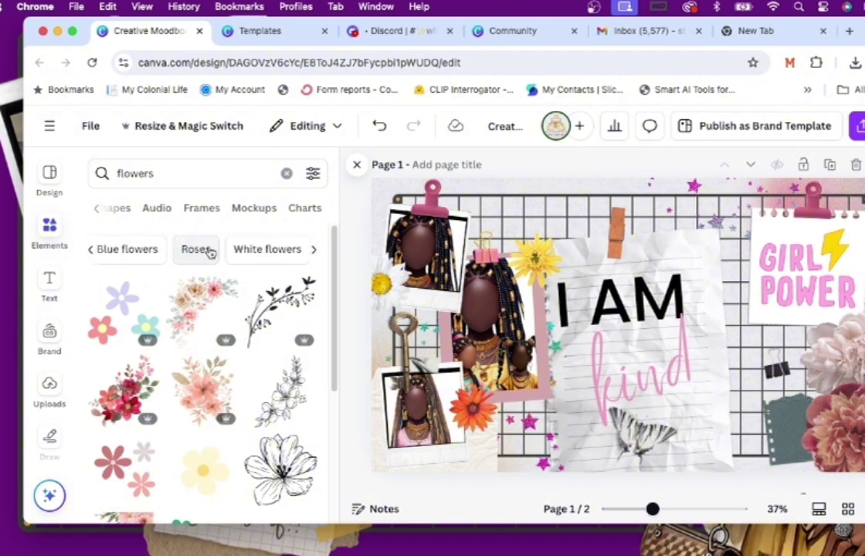
left_click(197, 250)
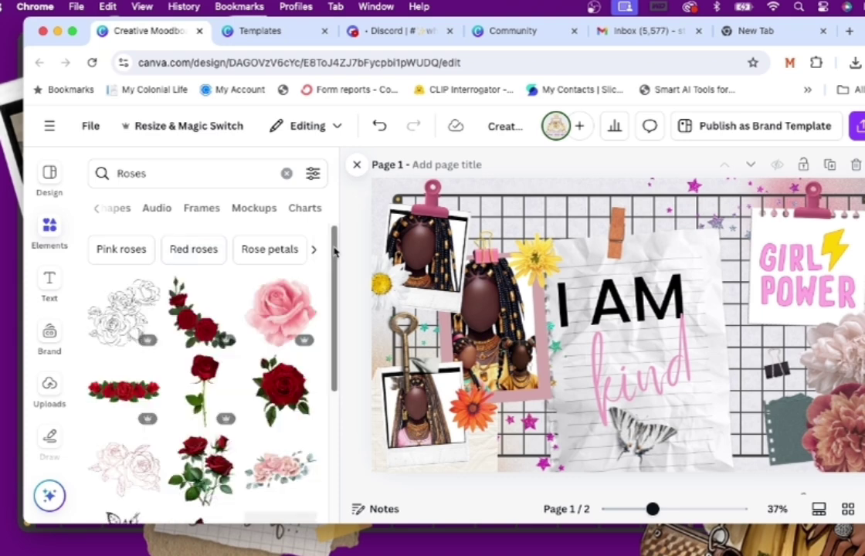
left_click_drag(334, 251, 321, 403)
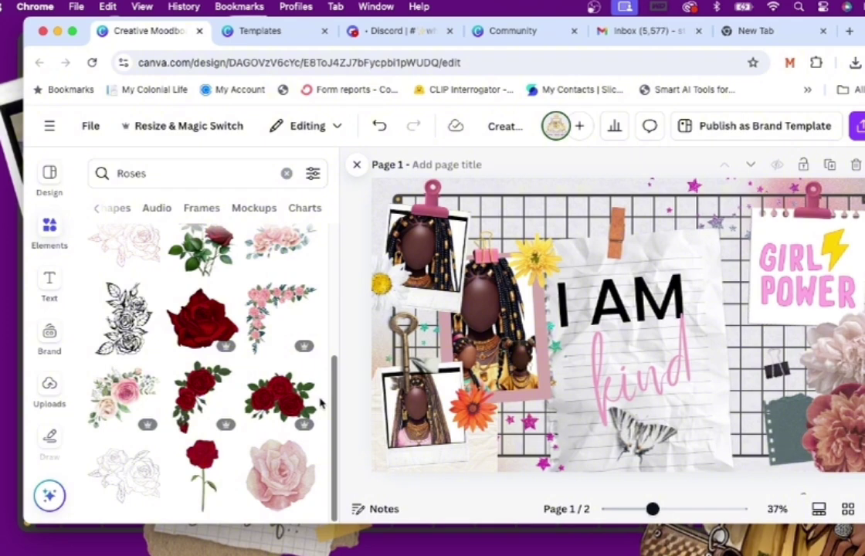
scroll(322, 403, "down", 3)
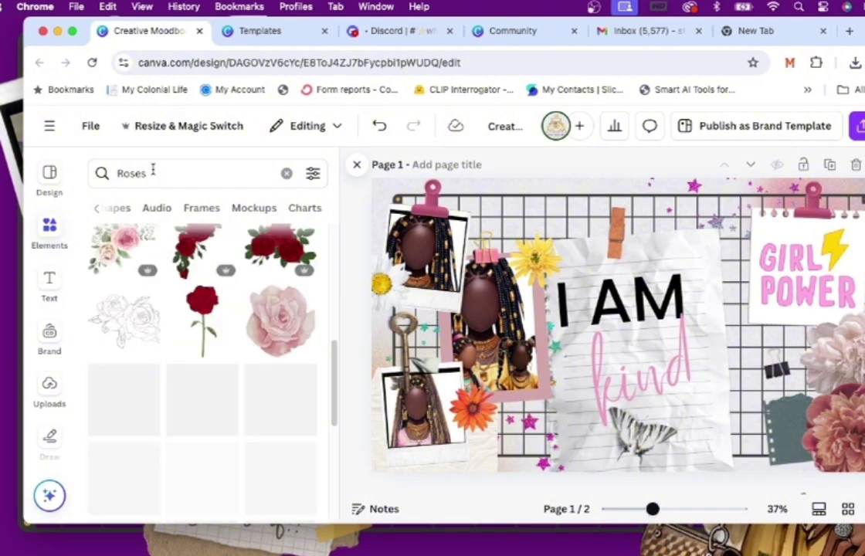
Step: Search the elements for violet and browse the violet graphics
left_click(153, 171)
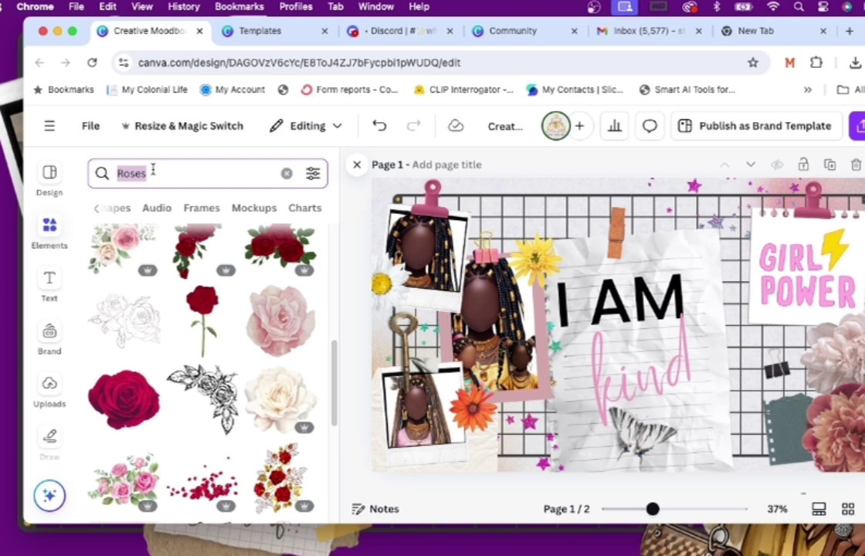
type("violet")
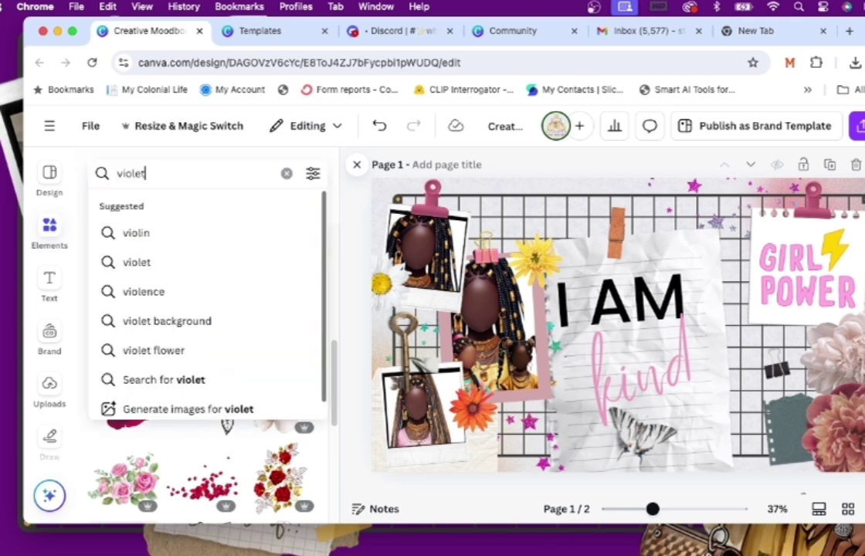
key("Return")
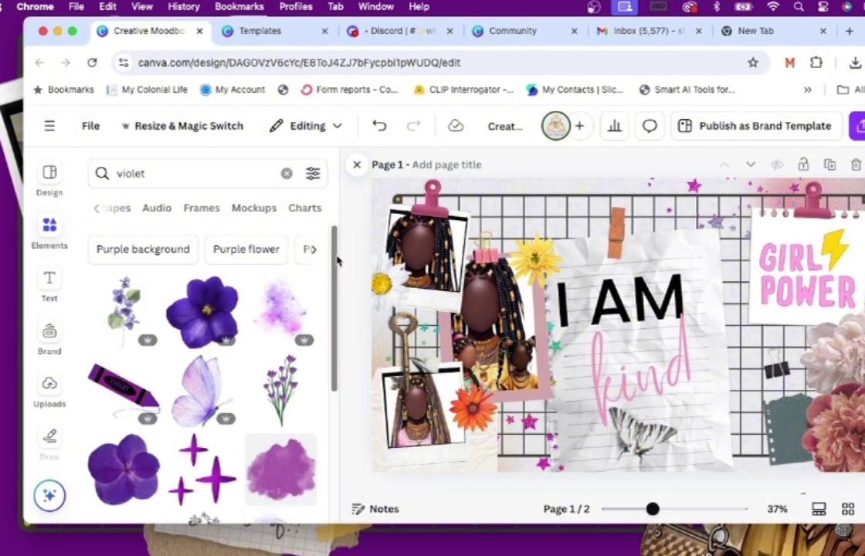
left_click_drag(335, 262, 335, 359)
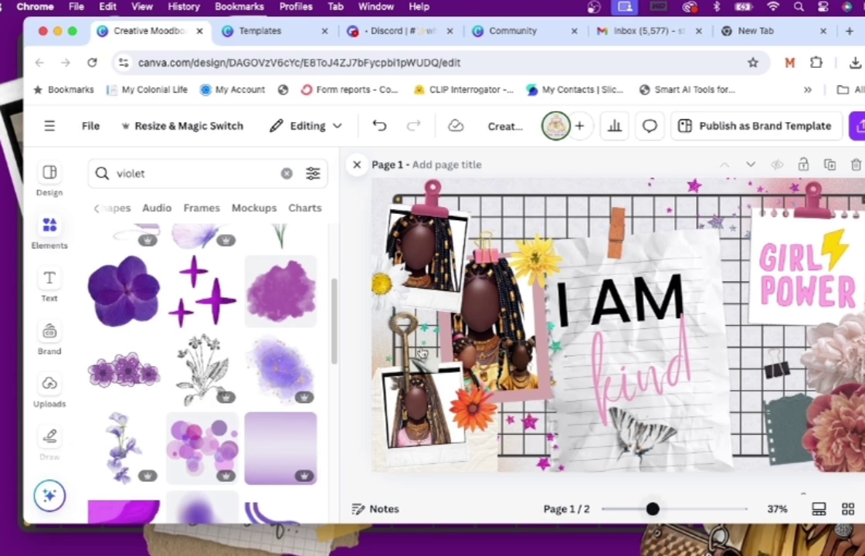
scroll(421, 353, "down", 3)
Step: Search the elements for daisy and browse down to the realistic daisy illustrations
left_click(216, 175)
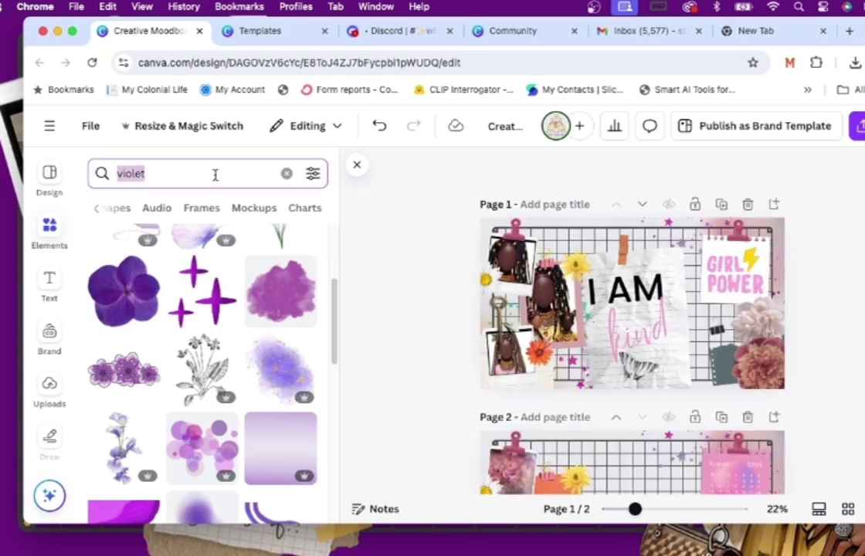
type("dais")
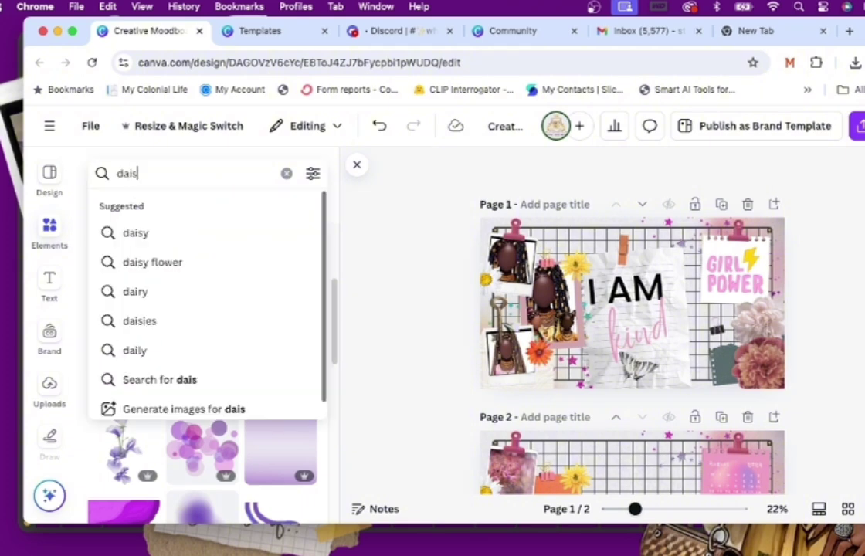
type("y")
key("Return")
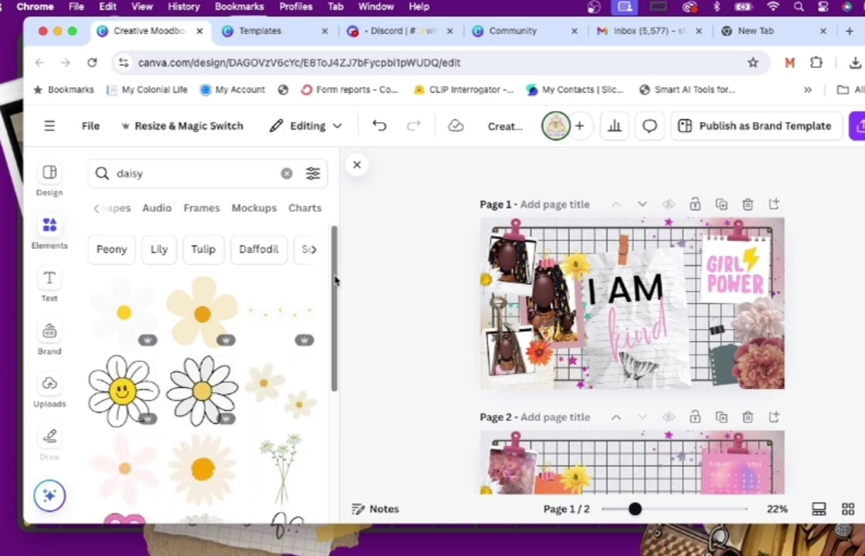
scroll(326, 386, "down", 3)
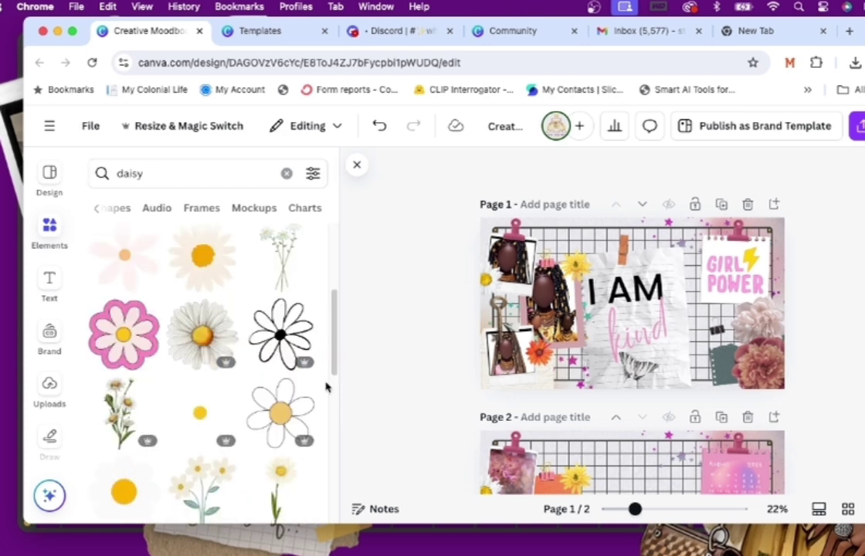
Step: Delete the red peony, the pale peony and the dark green torn paper from the lower-right area of page 1
left_click(778, 352)
key("BackSpace")
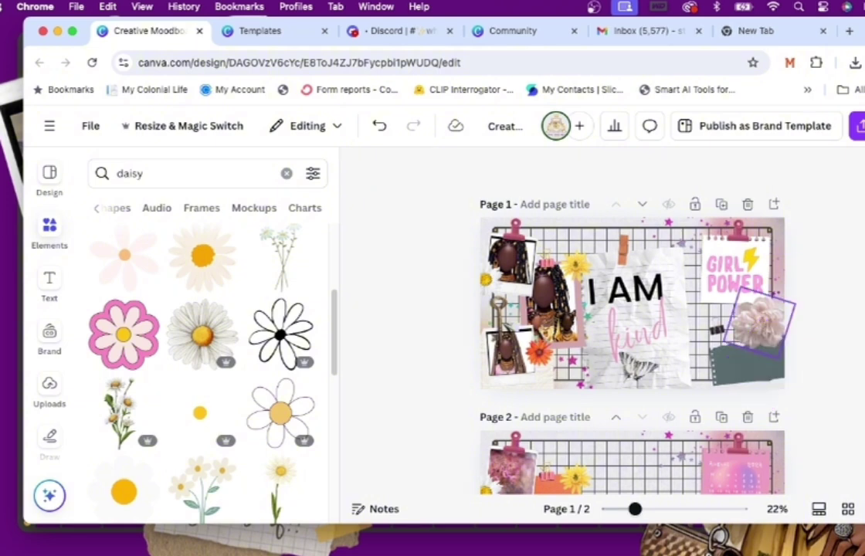
key("super+z")
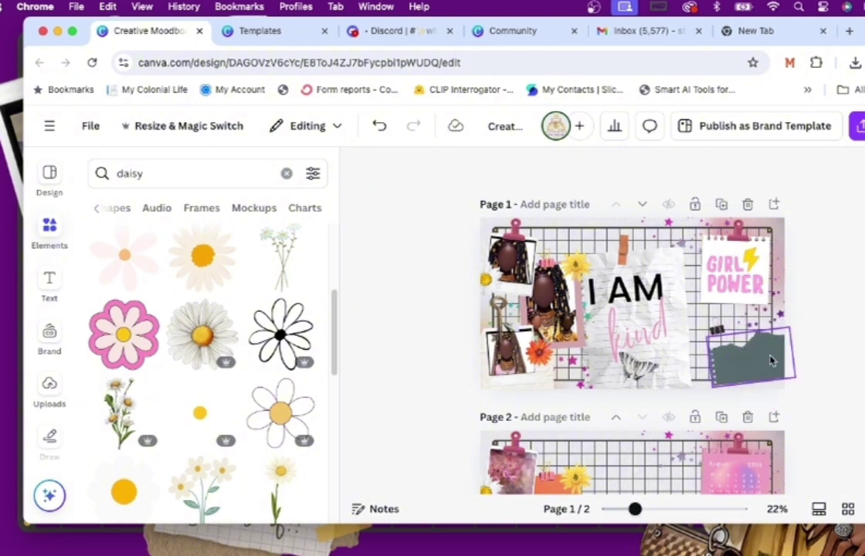
key("super+z")
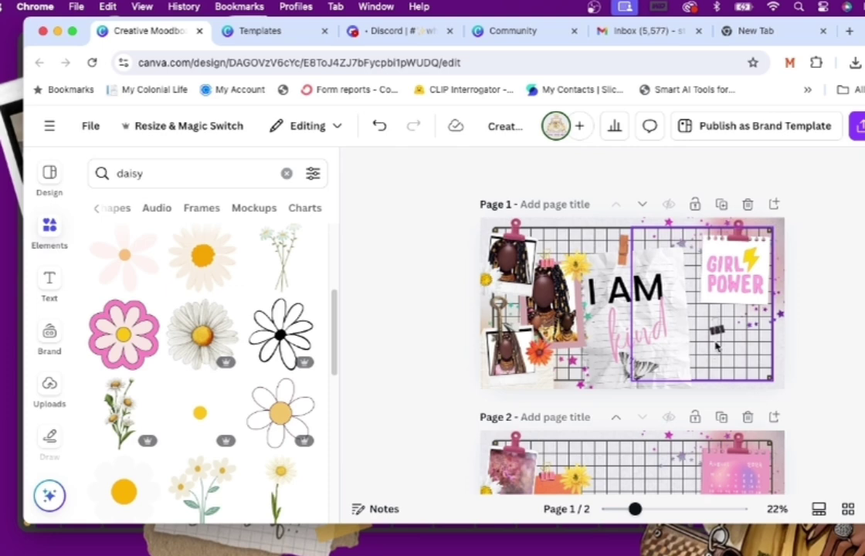
left_click(717, 346)
left_click(721, 346)
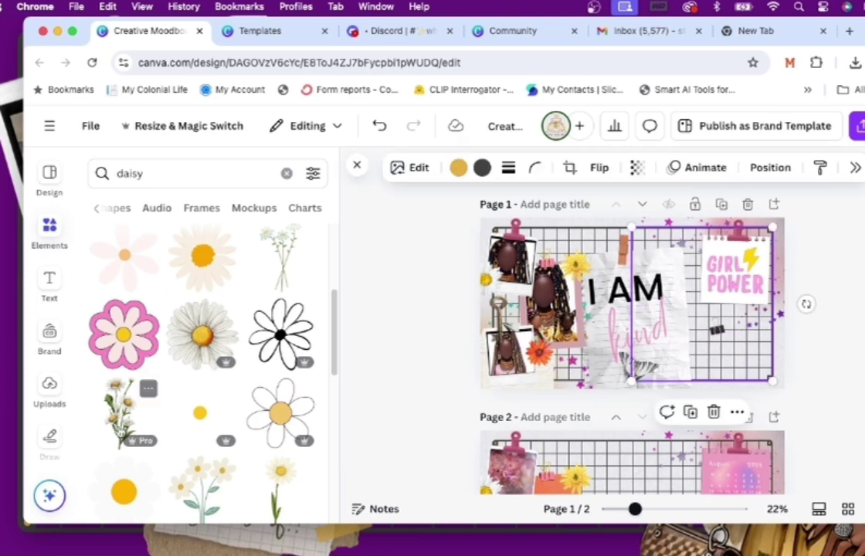
Step: Add the stemmed daisy bunch illustration to page 1 and place it, tilted left, below the "GIRL POWER" note, running off the bottom edge
left_click(123, 412)
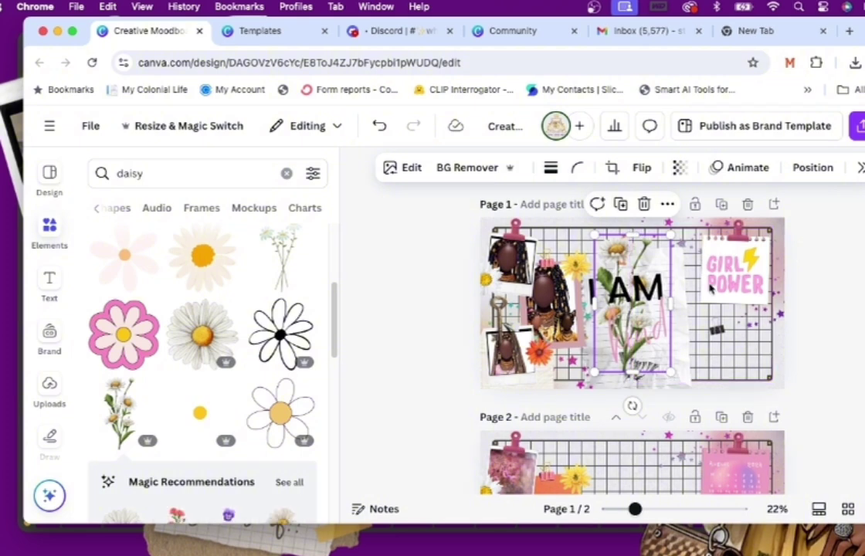
left_click_drag(618, 257, 704, 318)
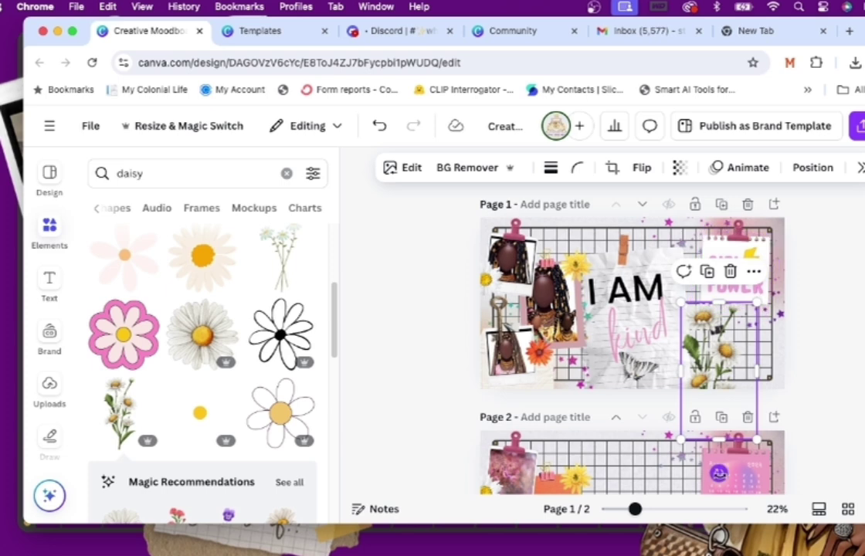
left_click_drag(718, 473, 747, 470)
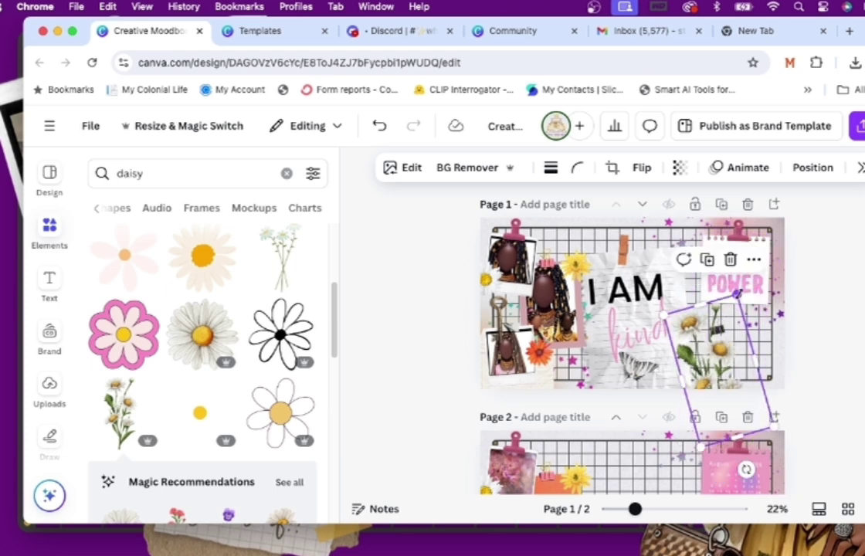
left_click_drag(721, 378, 731, 370)
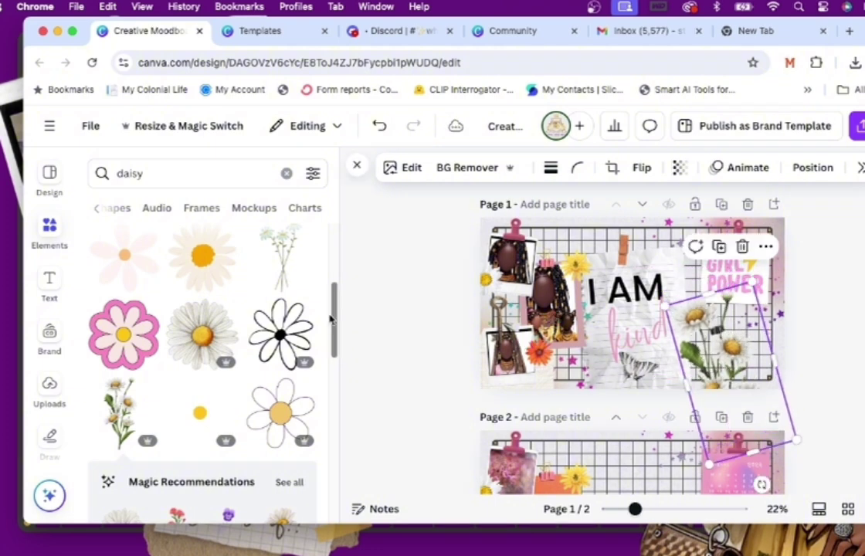
Step: Add the recommended red carnation stem to page 1 and place it in the lower-right corner, overlapping the daisies
scroll(231, 401, "down", 3)
left_click(239, 398)
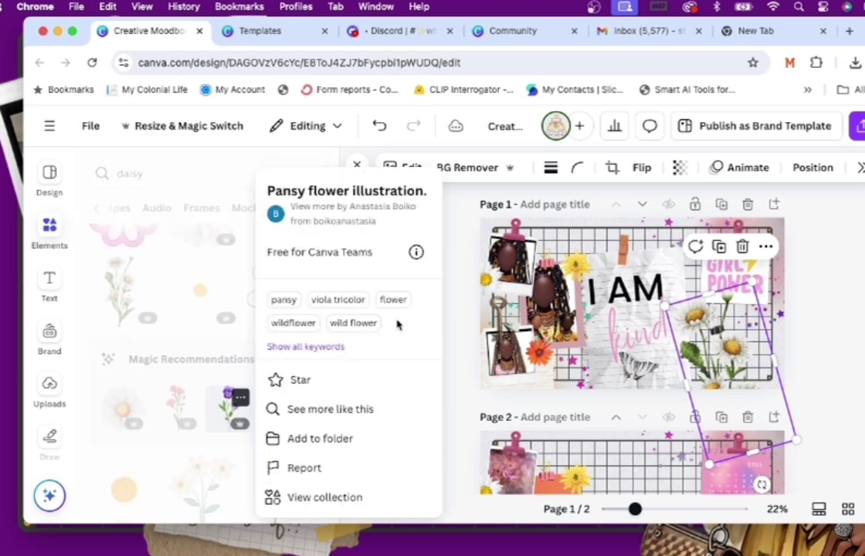
left_click(178, 412)
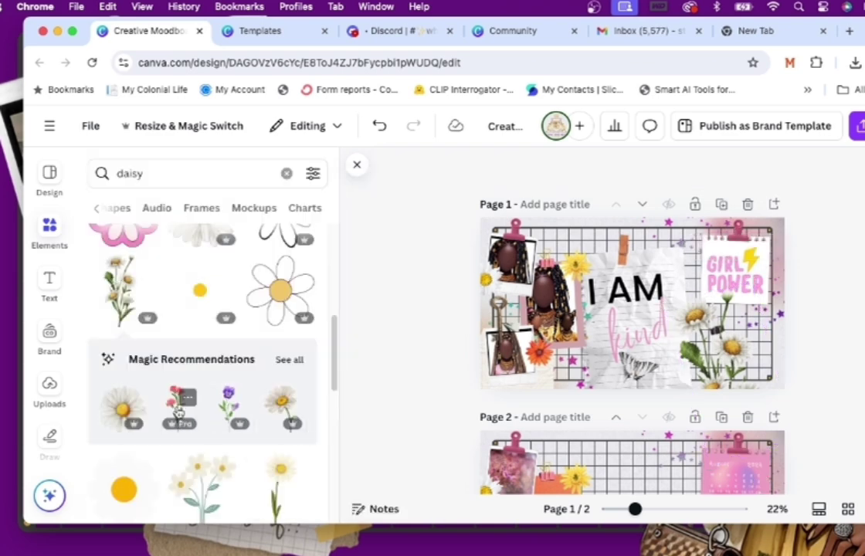
left_click(174, 412)
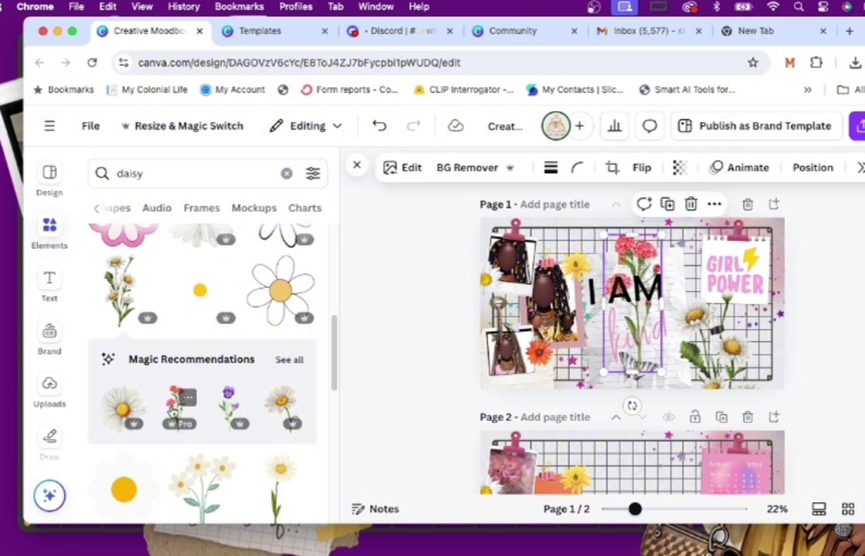
left_click_drag(651, 246, 761, 344)
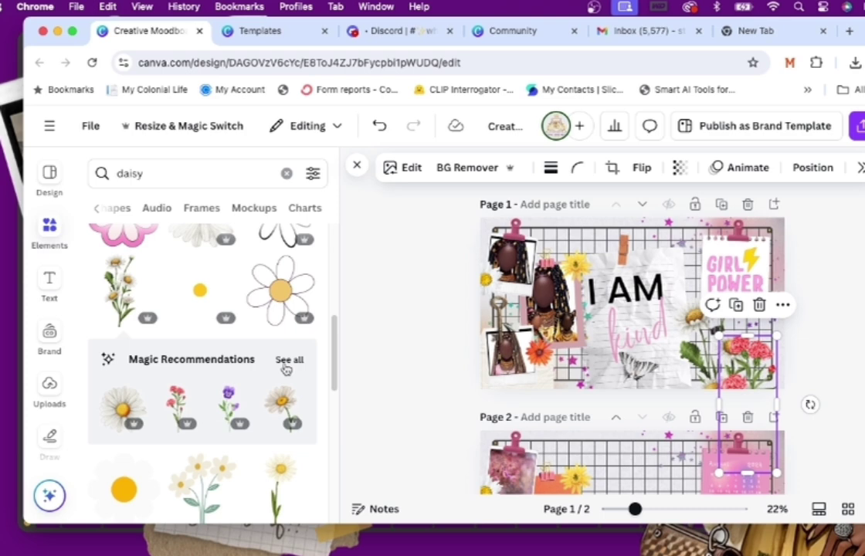
Step: Show all the magic recommendations, add the leafy white daisy bouquet to page 1, and place it tilted over the upper-left corner
left_click(287, 360)
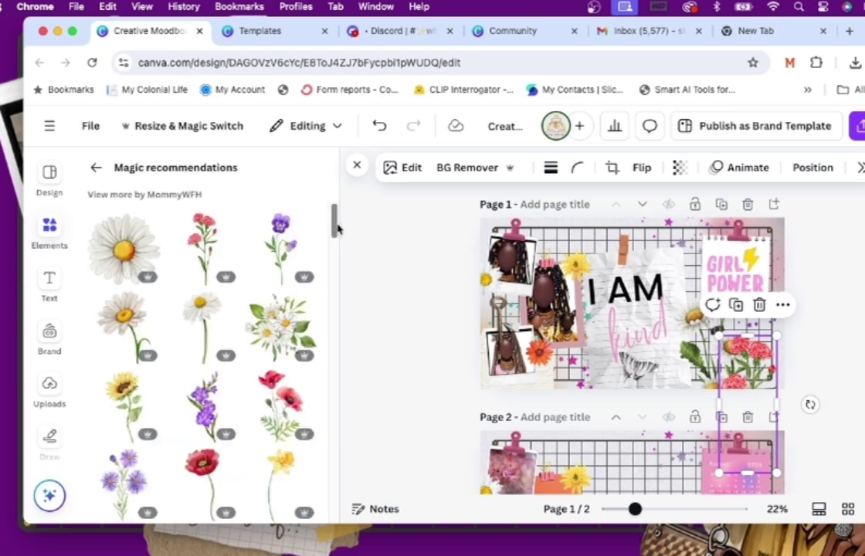
mouse_move(286, 328)
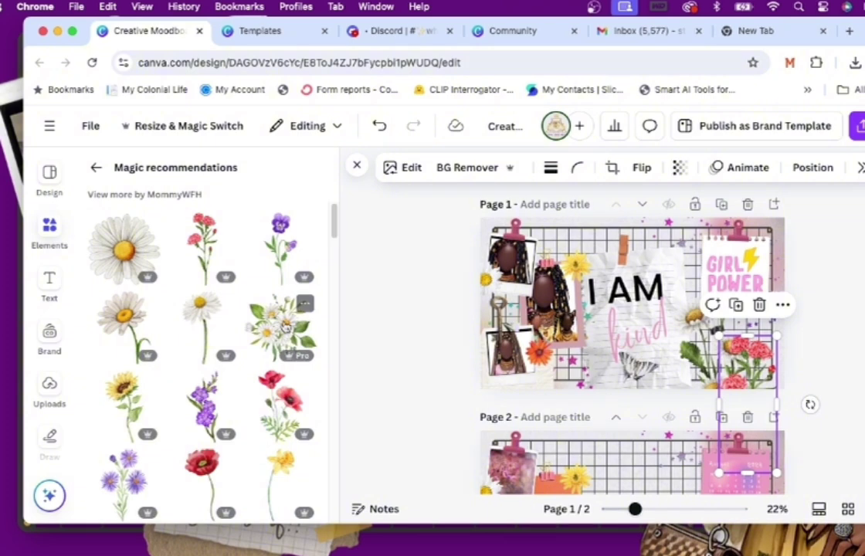
left_click(286, 328)
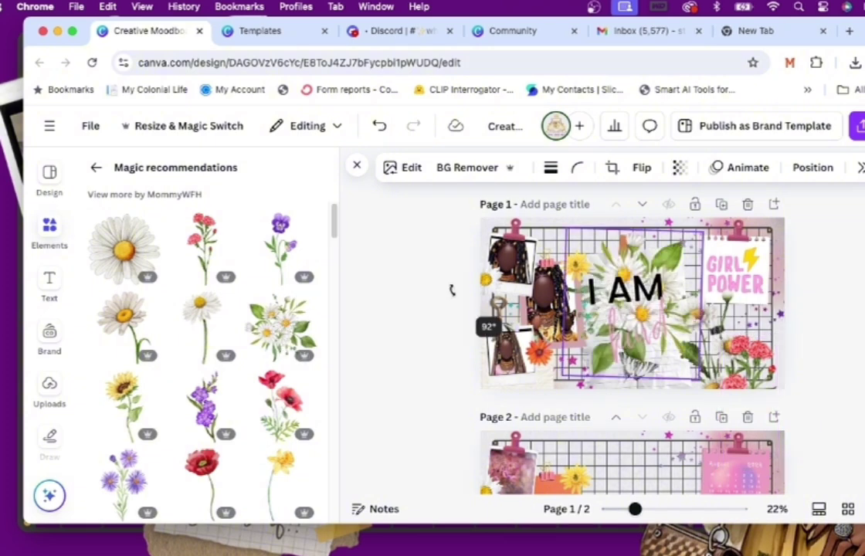
left_click_drag(451, 289, 454, 254)
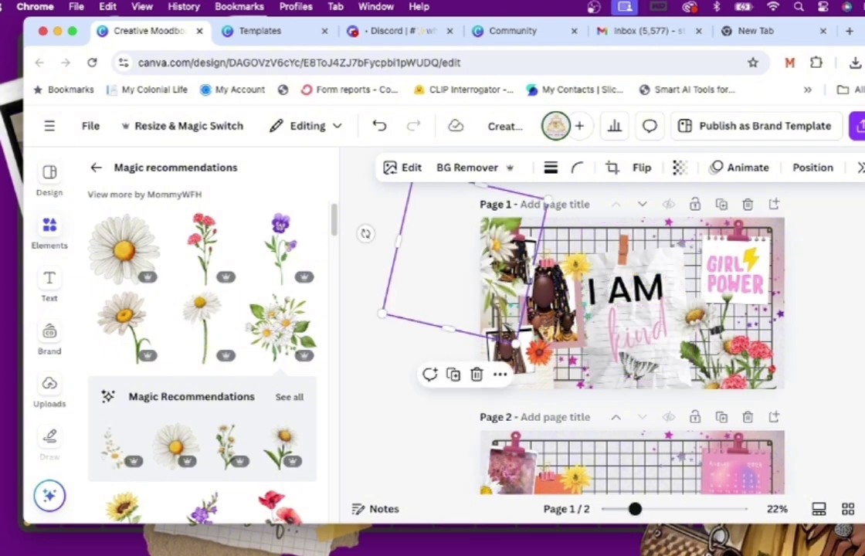
Step: Move the daisy bouquet down the layer order so it sits behind the photos and the crumpled paper
left_click(817, 176)
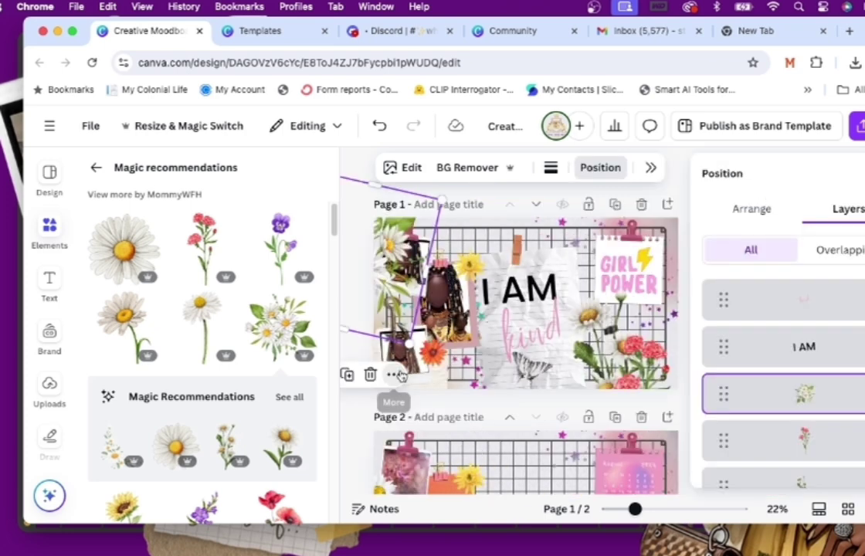
left_click(395, 374)
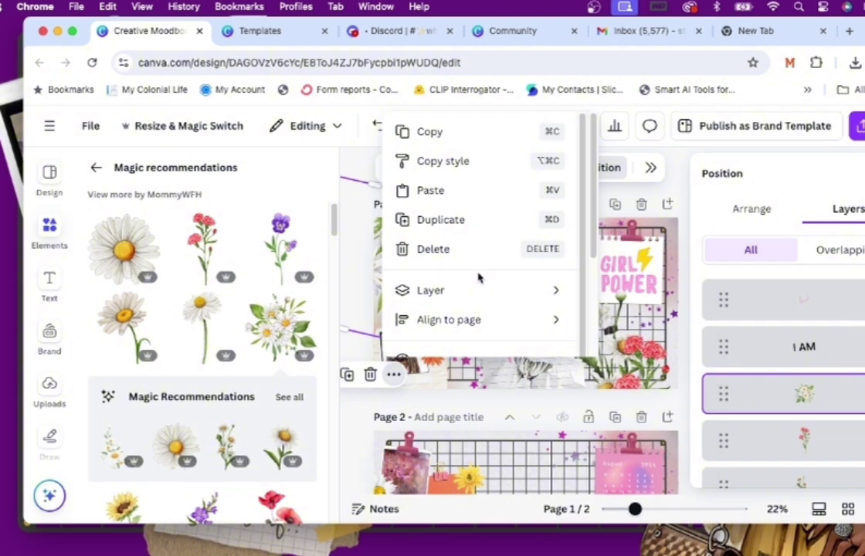
left_click(440, 249)
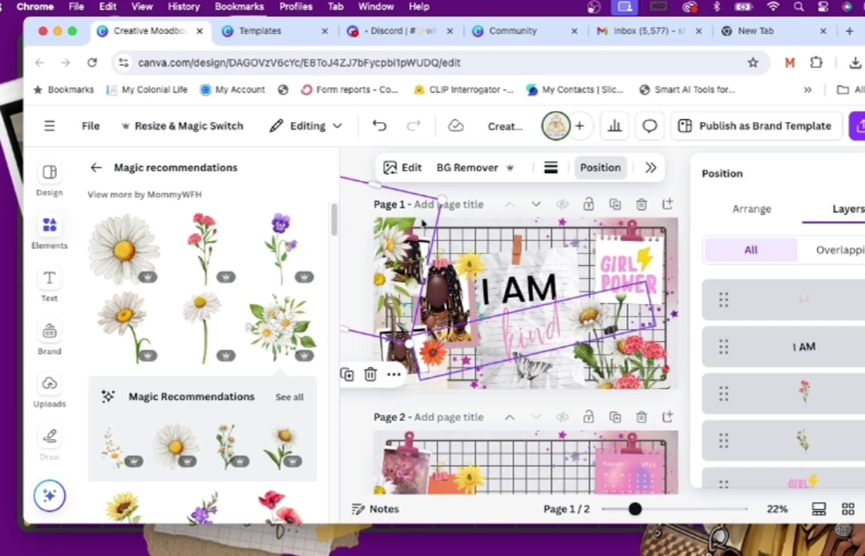
scroll(823, 384, "down", 5)
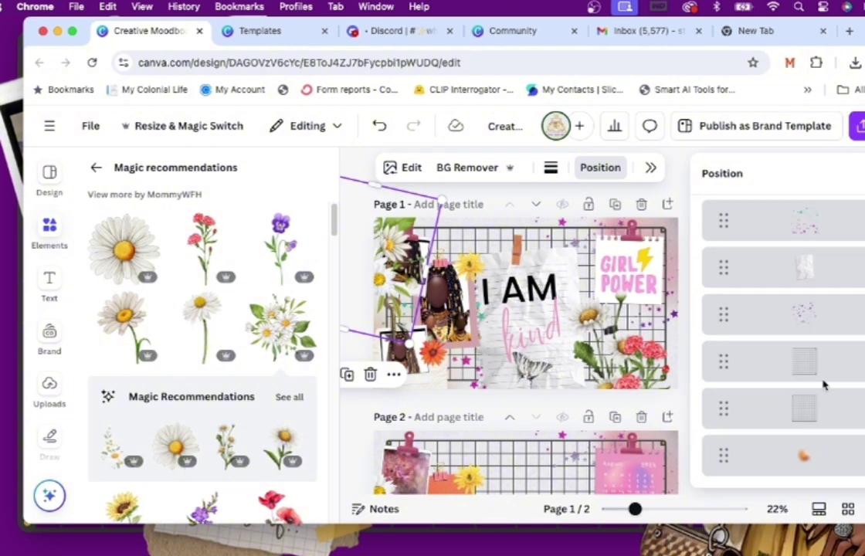
scroll(823, 384, "down", 3)
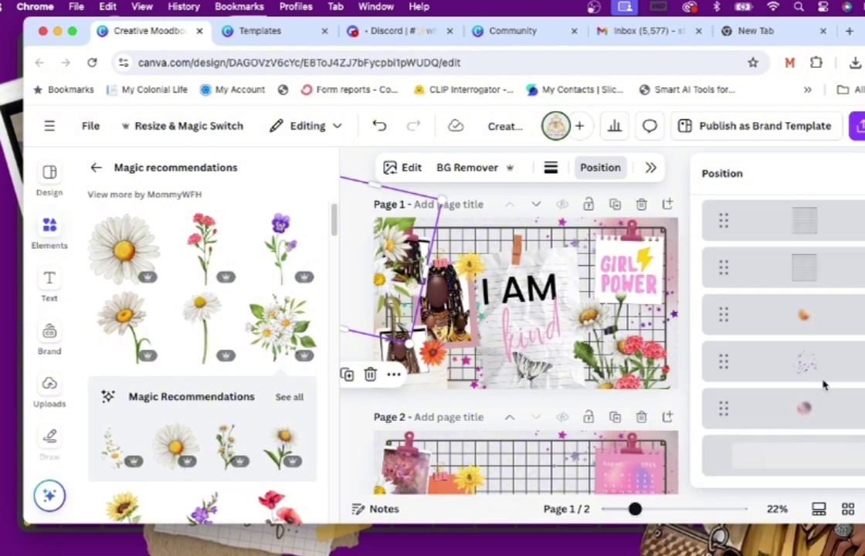
scroll(823, 383, "up", 5)
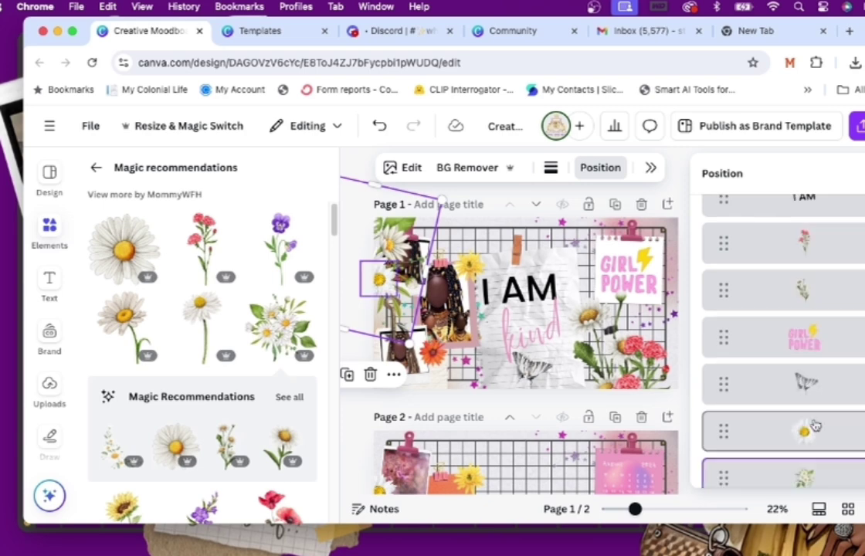
scroll(832, 334, "down", 4)
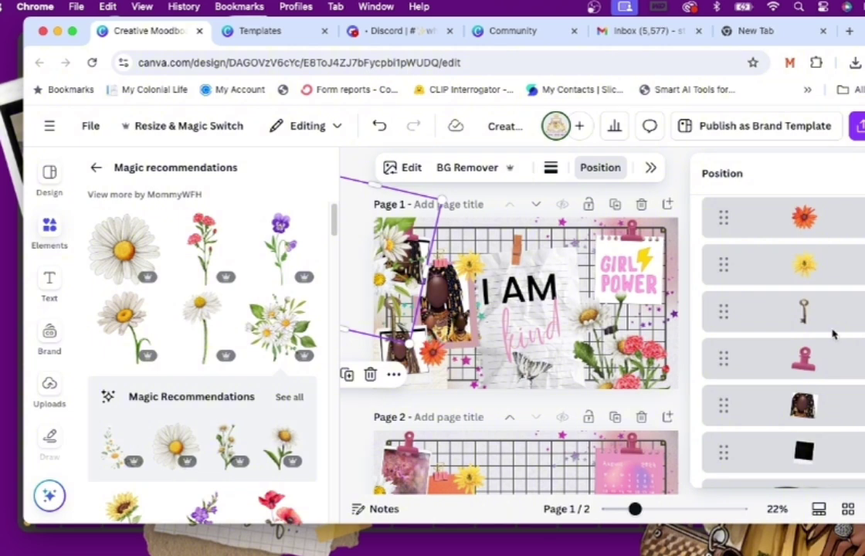
scroll(810, 421, "up", 1)
mouse_move(810, 421)
left_mouse_down()
mouse_move(811, 472)
mouse_move(805, 413)
left_mouse_up()
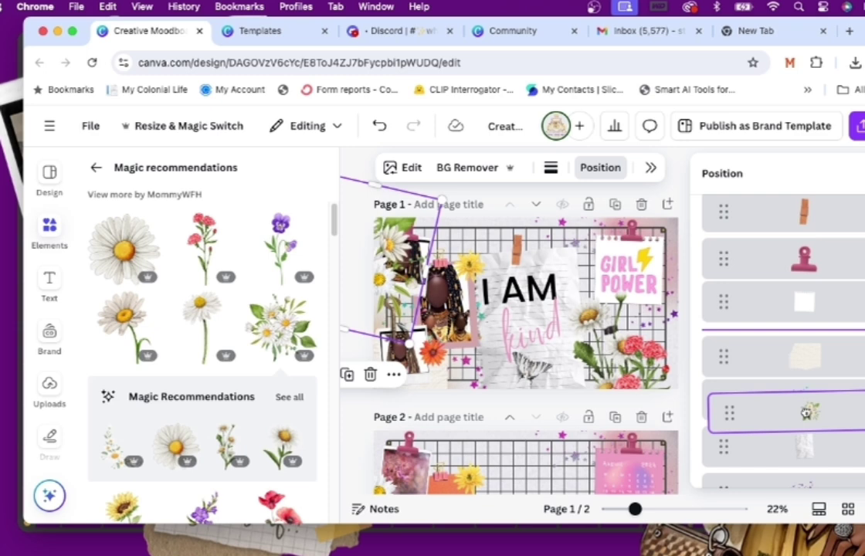
left_click_drag(805, 413, 796, 252)
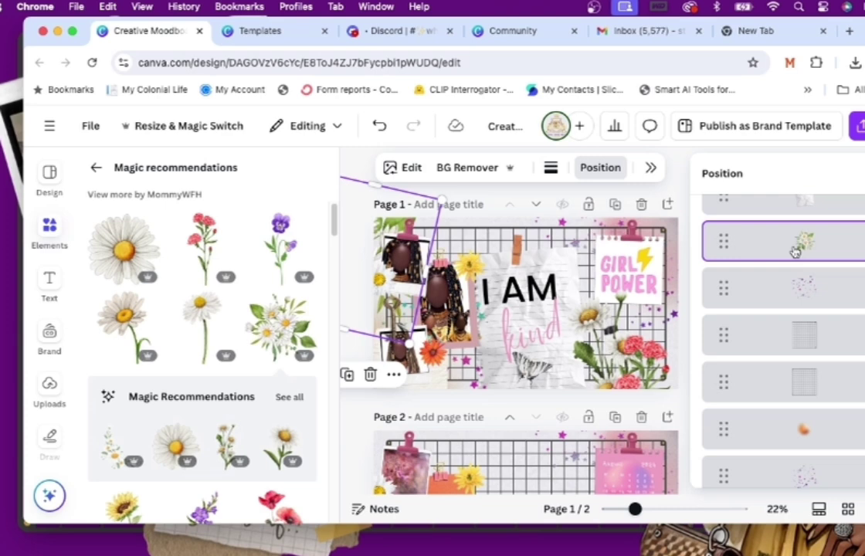
Step: Enlarge and shift the daisy bouquet in the upper-left corner, and lower its layer to directly above the background
left_click_drag(442, 199, 494, 166)
left_click_drag(421, 232, 438, 238)
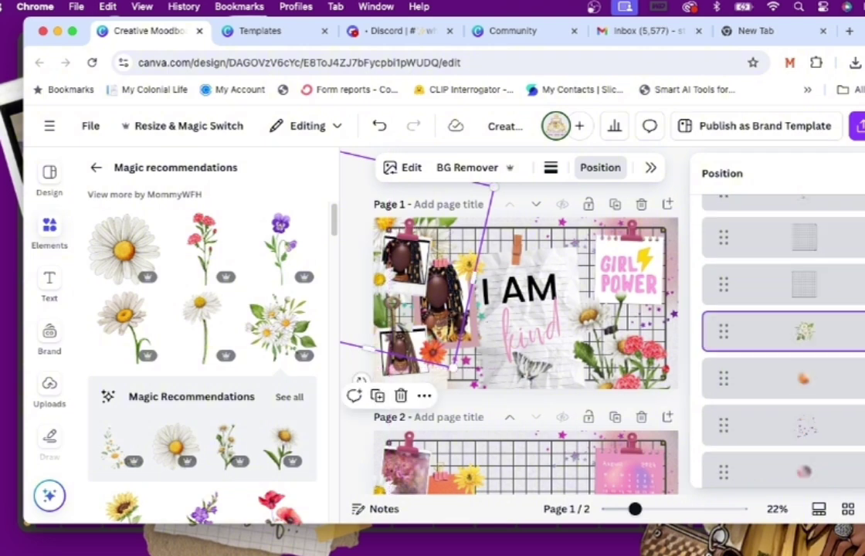
scroll(863, 361, "down", 1)
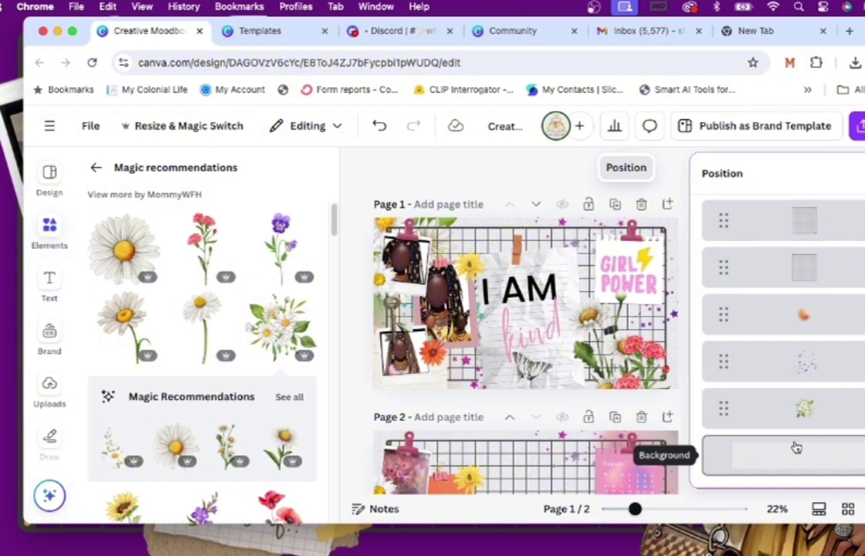
left_click(683, 395)
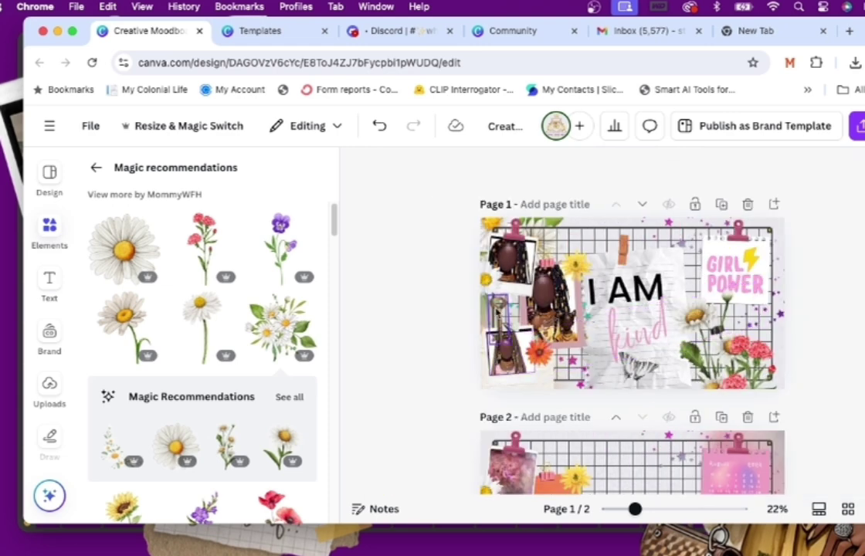
Step: Delete the antique key hanging above the lower-left portrait on page 1
left_click_drag(445, 325, 435, 379)
left_click_drag(436, 380, 436, 380)
key("Delete")
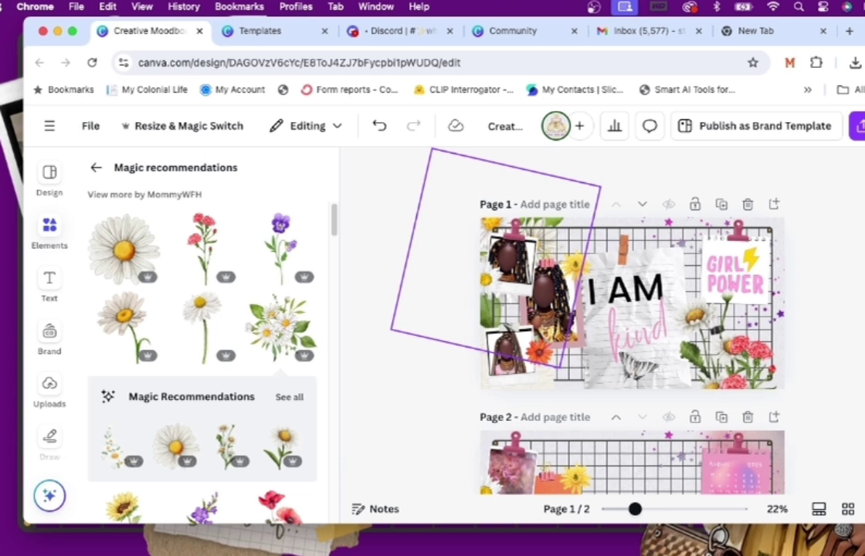
Step: Move the star confetti from the top of page 1 to the lower-left area behind the portraits and enlarge it
left_click(668, 224)
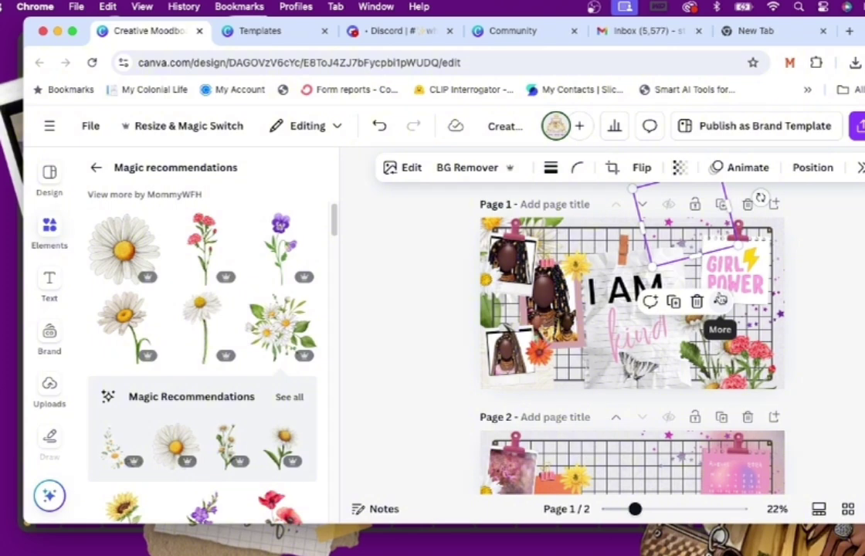
left_click(716, 278)
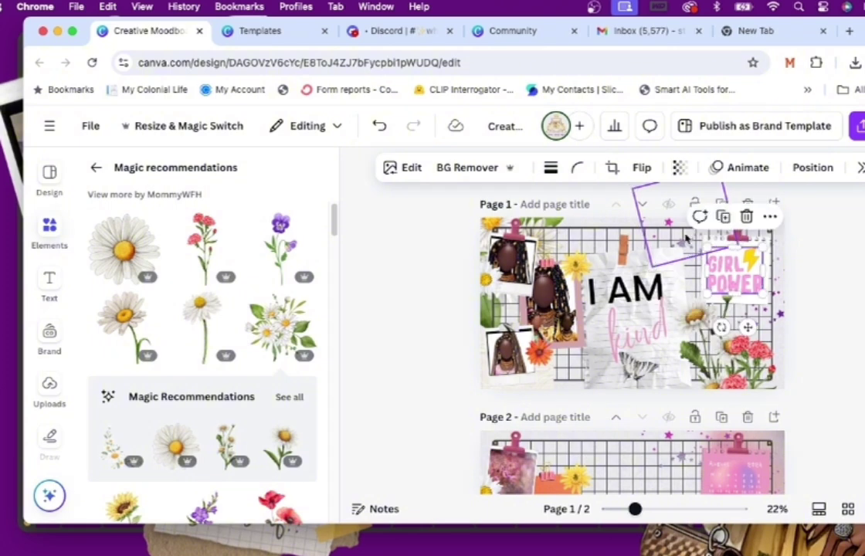
left_click_drag(685, 238, 502, 384)
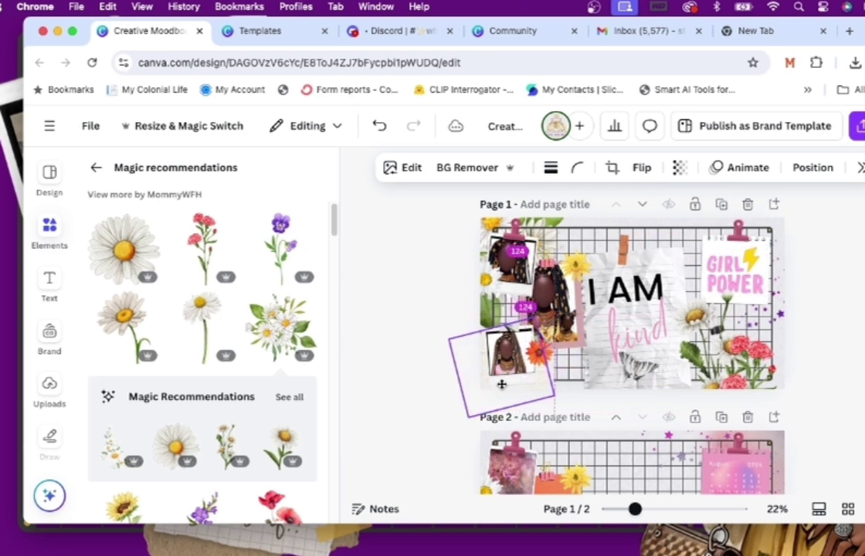
left_click_drag(449, 337, 354, 275)
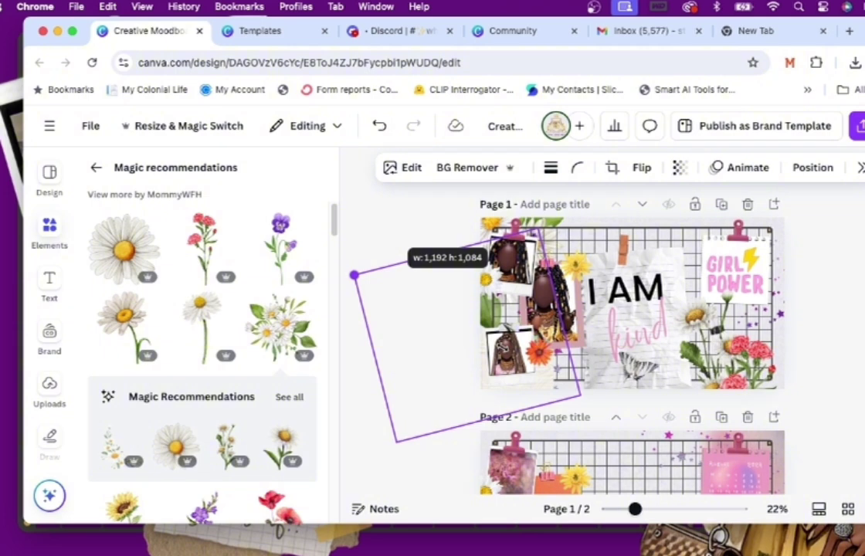
left_click_drag(563, 383, 633, 412)
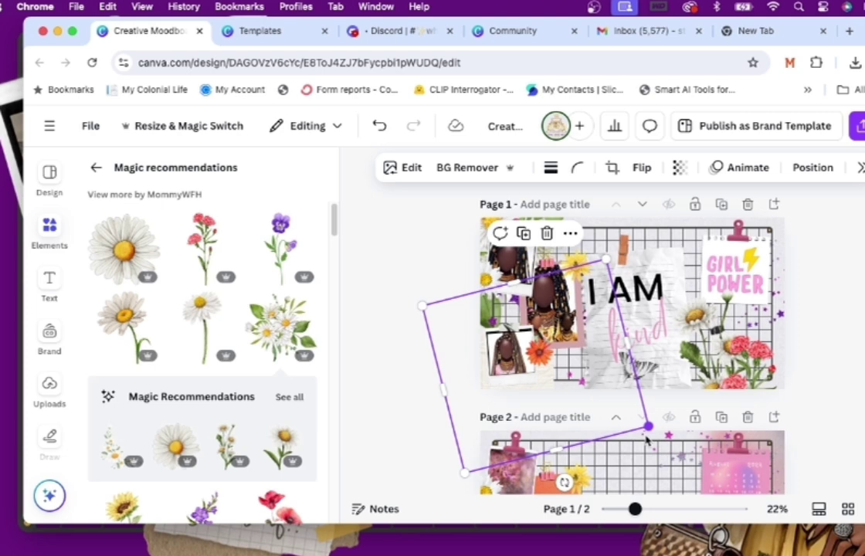
left_click_drag(647, 425, 597, 400)
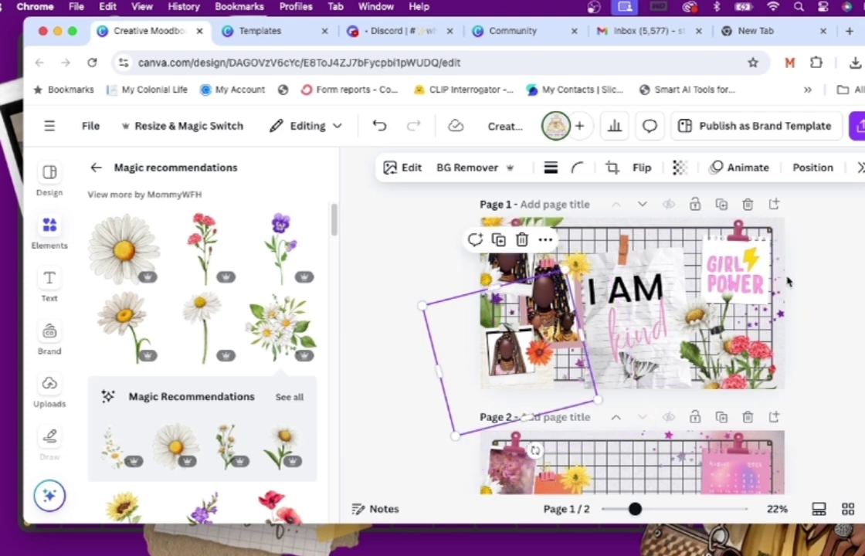
Step: Enlarge the remaining purple star confetti on page 1 so it spreads around the "GIRL POWER" note
left_click(786, 281)
left_click_drag(719, 253, 605, 177)
left_click_drag(792, 288, 801, 272)
left_click(846, 392)
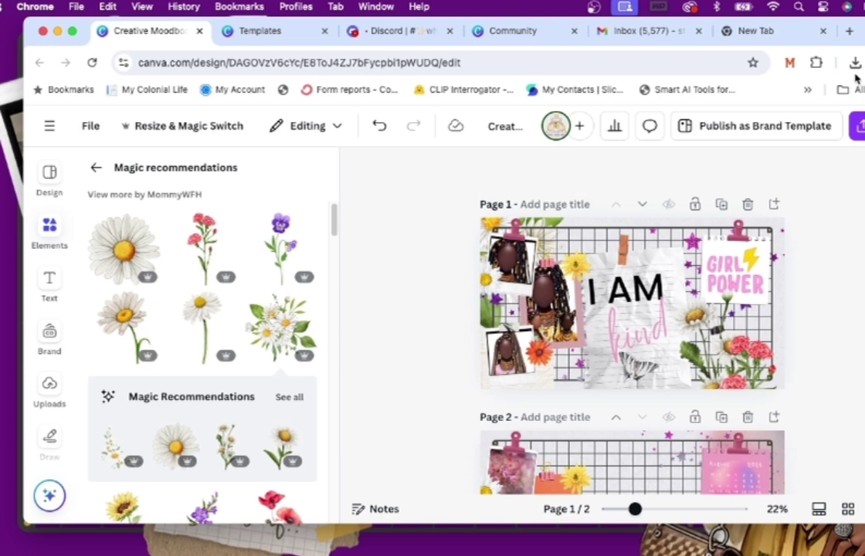
Step: Open the download options for sharing the design
left_click(857, 126)
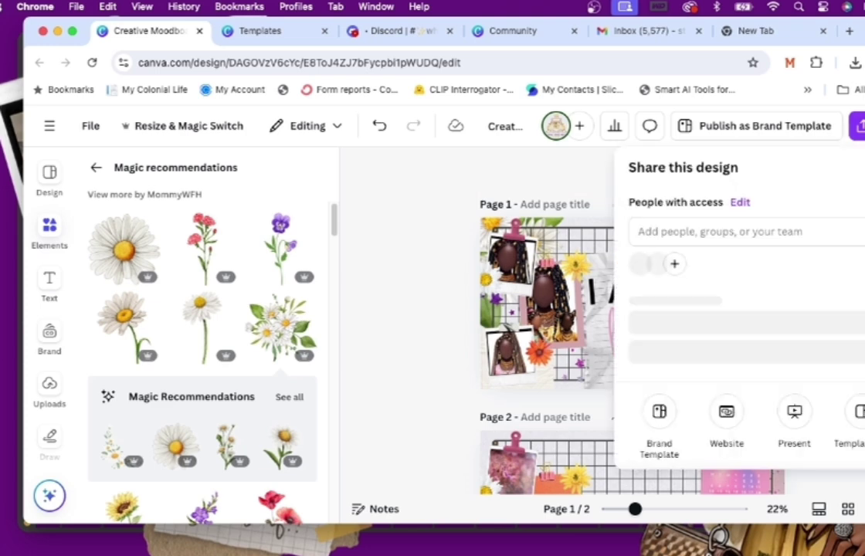
scroll(723, 343, "down", 3)
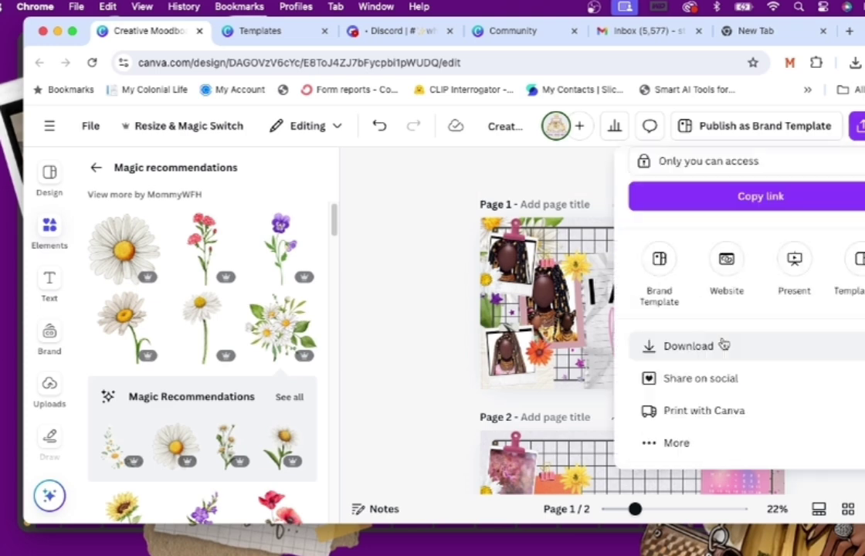
left_click(687, 345)
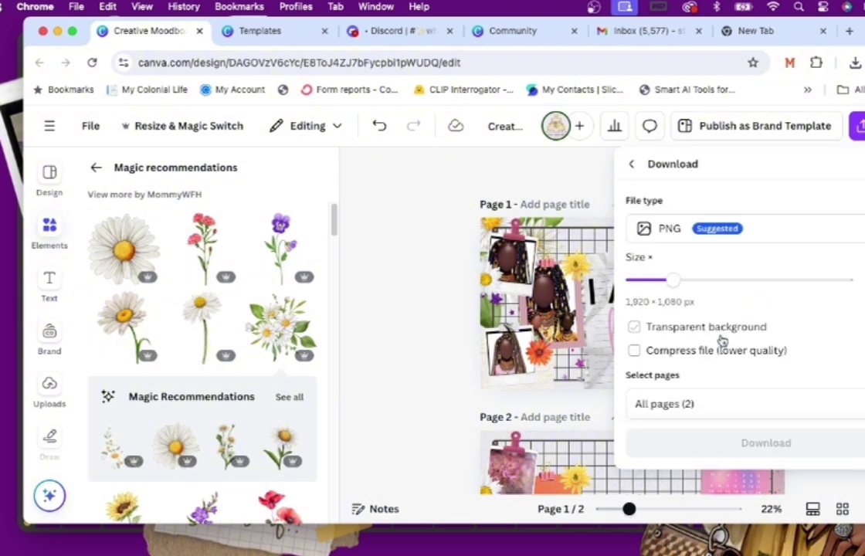